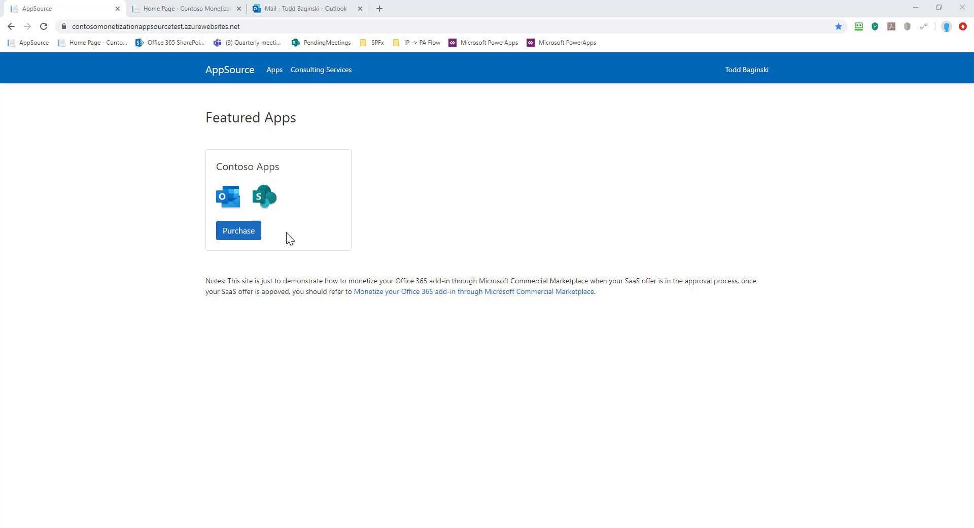
Start a Contoso Apps purchase and choose the SiteBasedPlan licence type.
{"action": "left_click", "coordinate": [246, 236]}
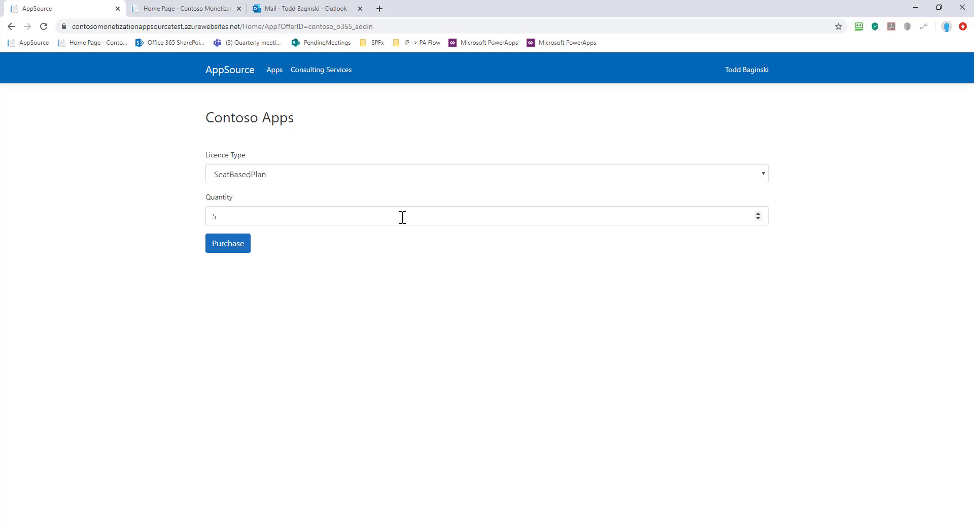
{"action": "left_click", "coordinate": [298, 174]}
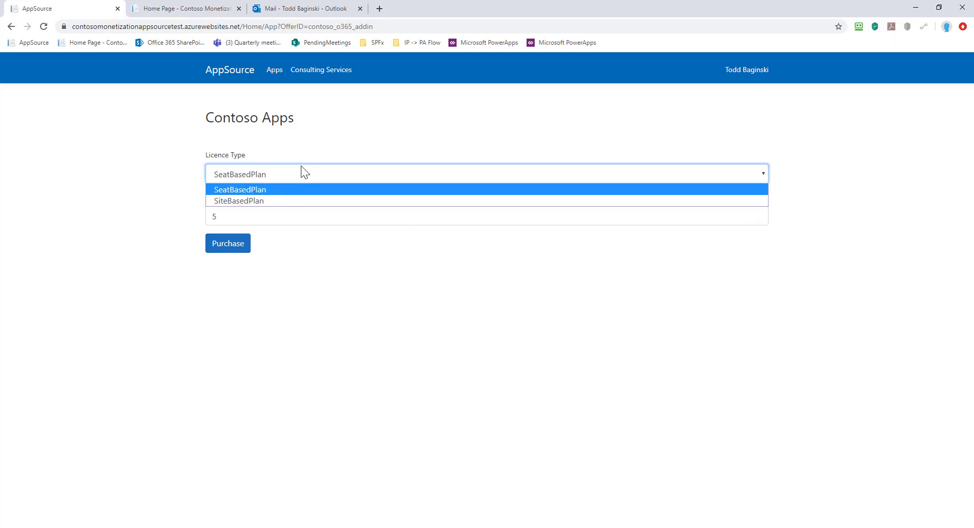
{"action": "left_click", "coordinate": [263, 200]}
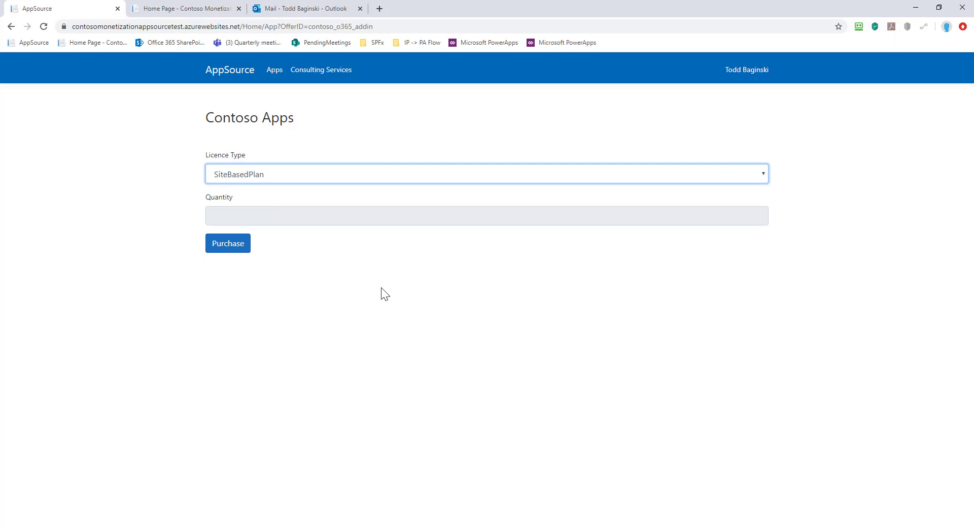
Submit the site-based Contoso Apps purchase, keeping United States as the account location.
{"action": "left_click", "coordinate": [236, 248]}
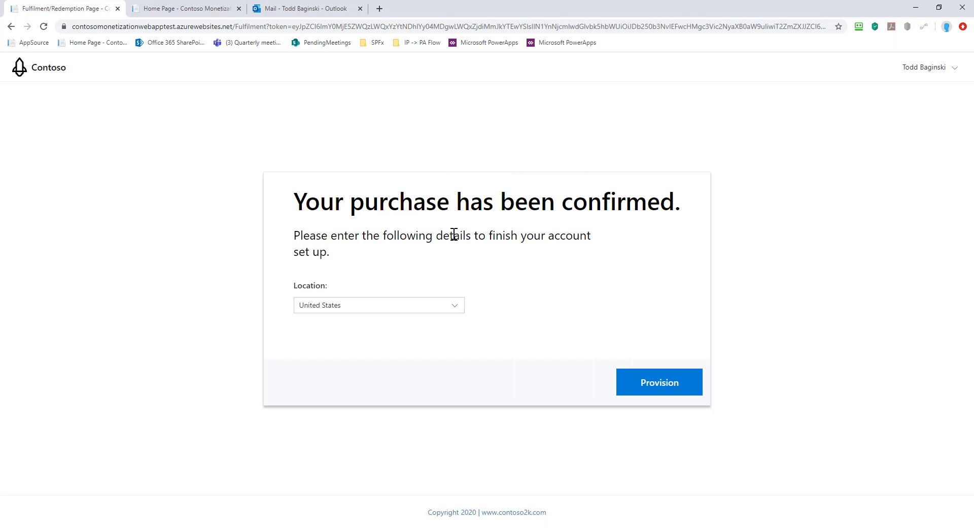
{"action": "left_click", "coordinate": [454, 313]}
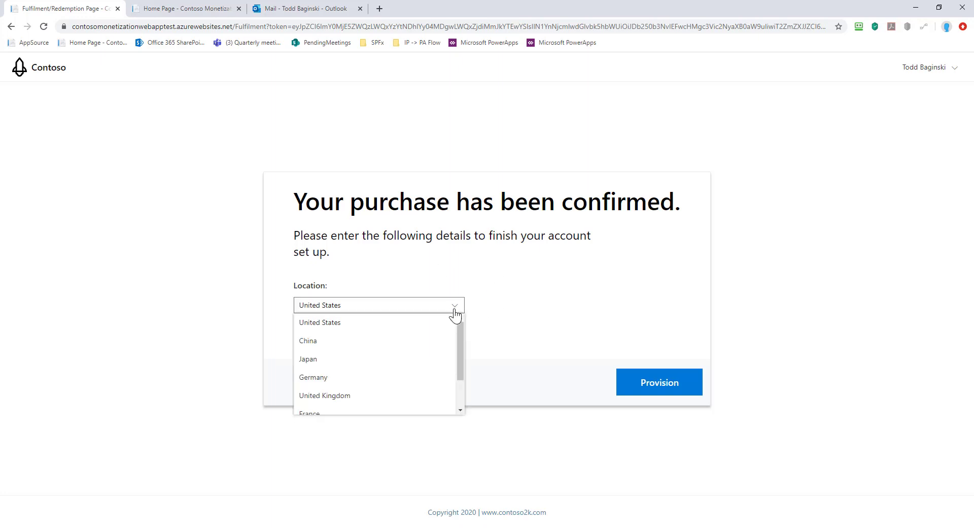
{"action": "left_click_drag", "start_coordinate": [459, 348], "coordinate": [471, 335]}
{"action": "left_click", "coordinate": [400, 326]}
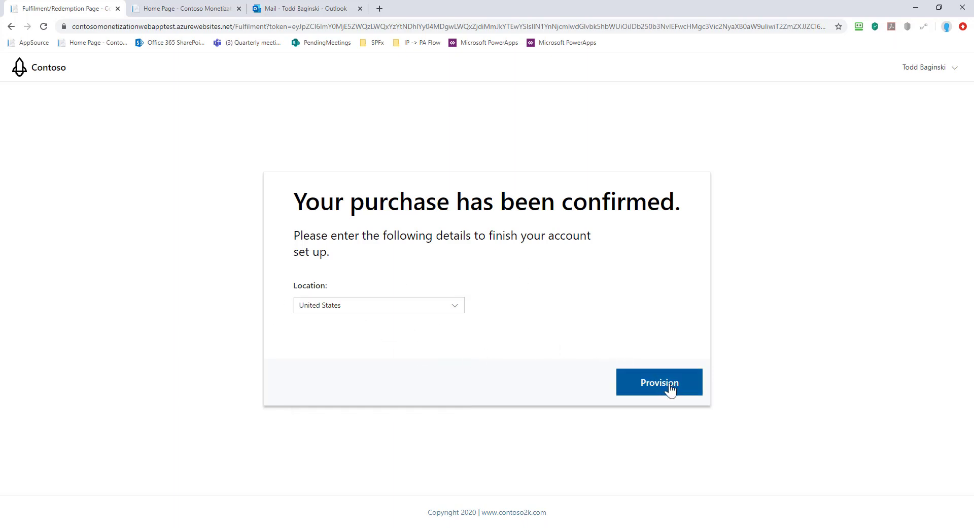
Provision the account, check the site license status, and go to License Management.
{"action": "left_click", "coordinate": [672, 391]}
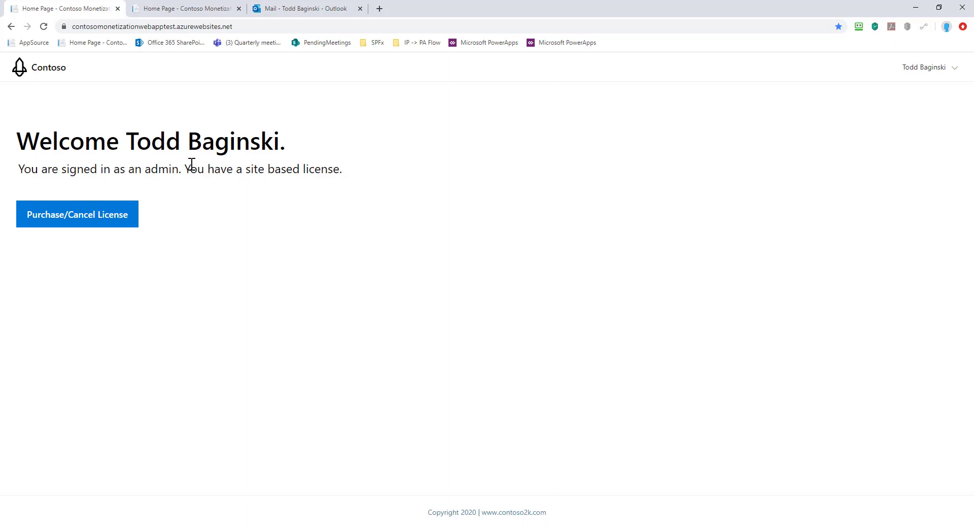
{"action": "left_click_drag", "start_coordinate": [185, 168], "coordinate": [340, 169]}
{"action": "left_click", "coordinate": [350, 170]}
{"action": "left_click", "coordinate": [77, 223]}
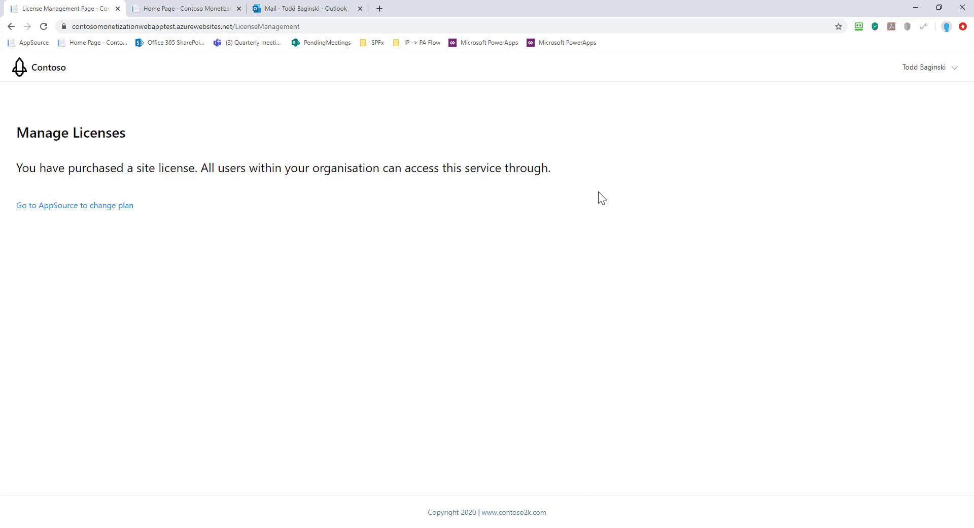
Open AppSource's plan change page, check its URL, and leave the licence type at SiteBasedPlan.
{"action": "left_click", "coordinate": [94, 208]}
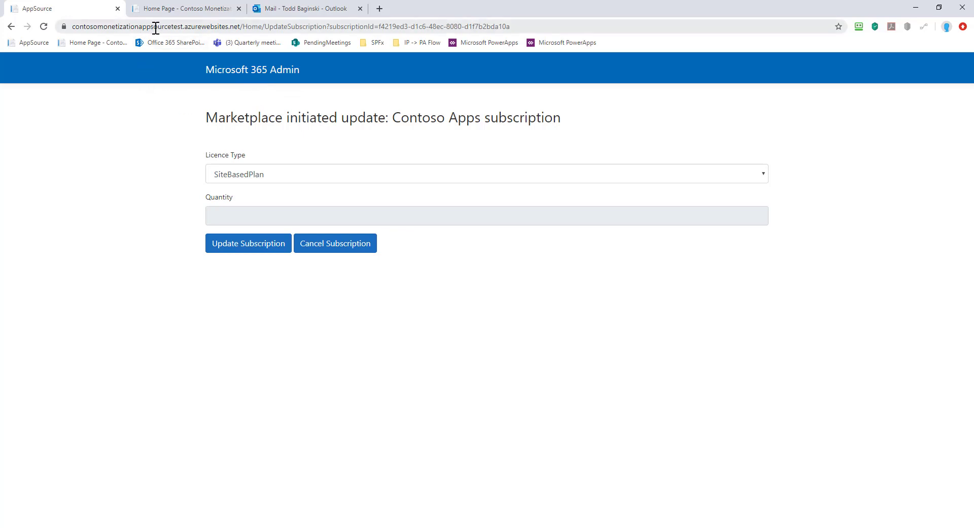
{"action": "left_click_drag", "start_coordinate": [183, 26], "coordinate": [63, 26]}
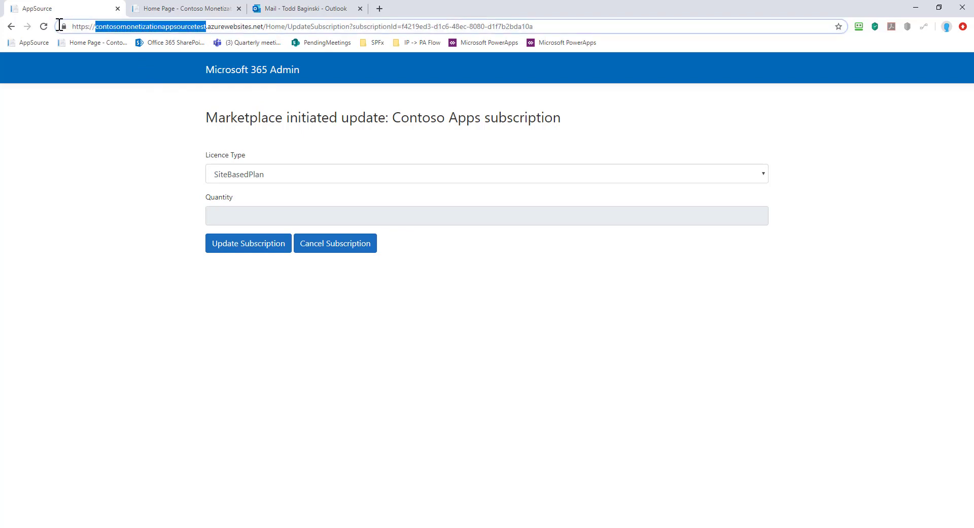
{"action": "left_click", "coordinate": [370, 103]}
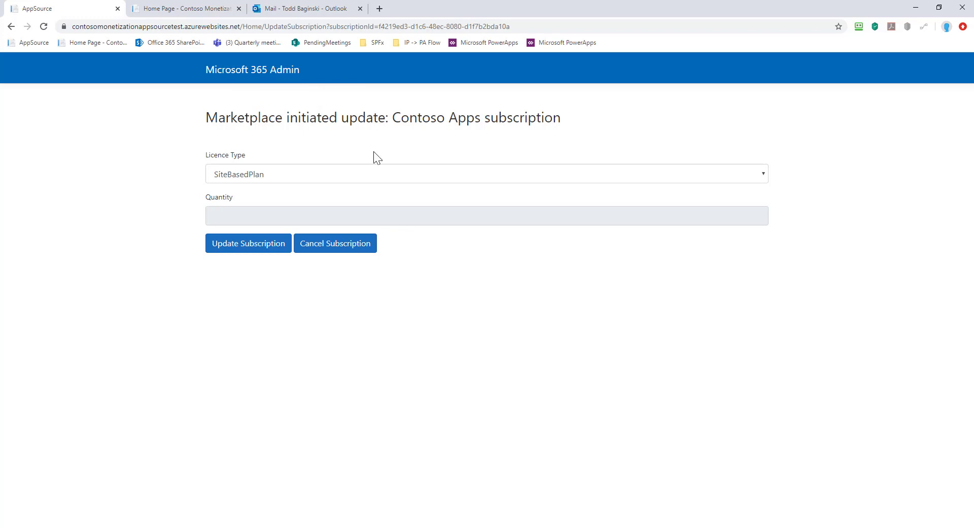
{"action": "left_click", "coordinate": [307, 173]}
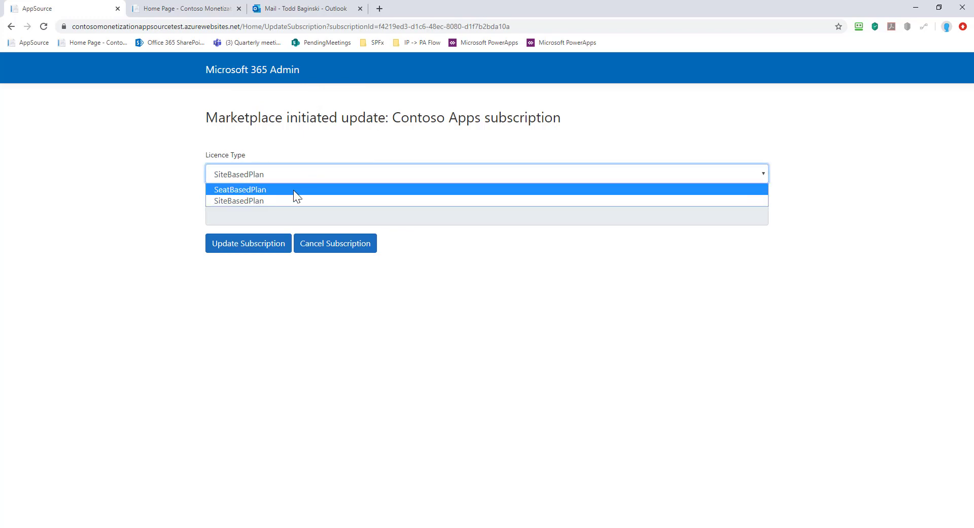
{"action": "left_click", "coordinate": [394, 146]}
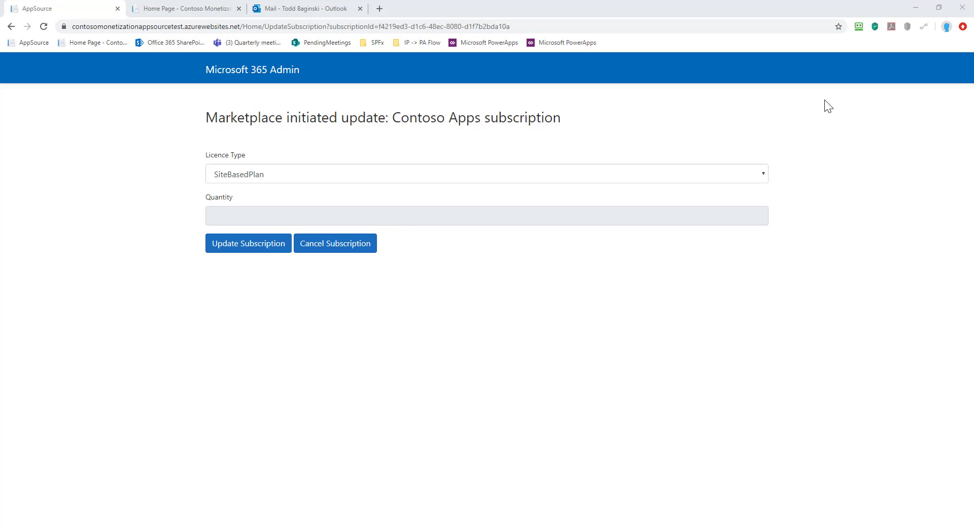
Return to the Contoso web app to see the admin's site based license.
{"action": "left_click", "coordinate": [179, 10]}
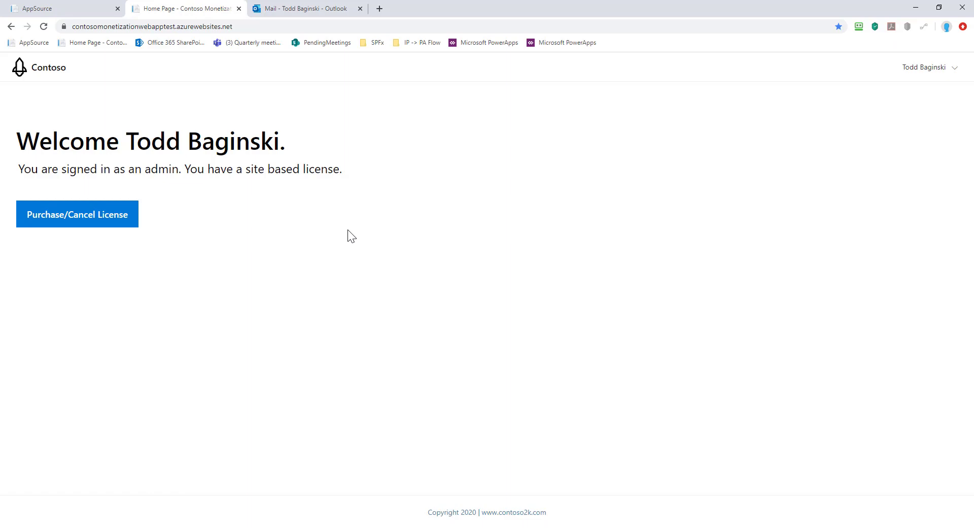
Run the SaaS Sample Outlook Addin in a new message and sign in, showing a paid license.
{"action": "left_click", "coordinate": [320, 10]}
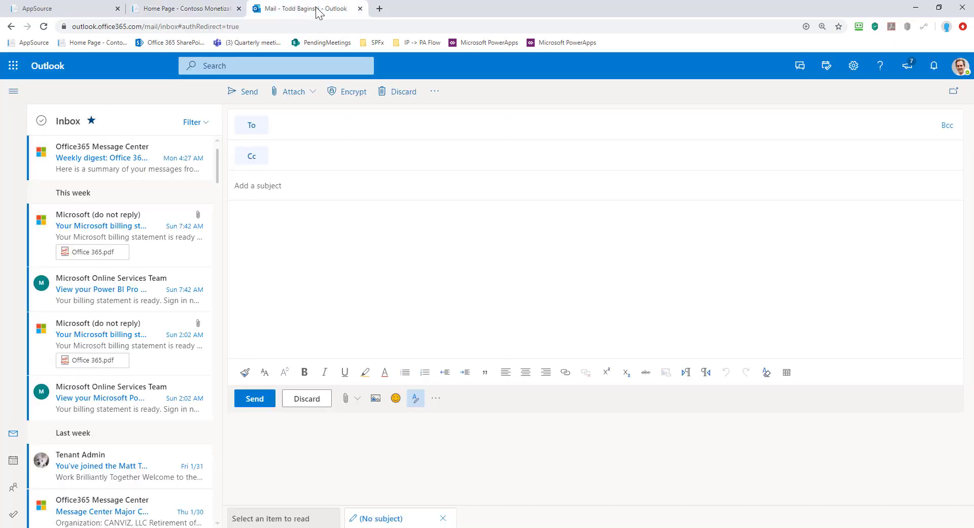
{"action": "left_click", "coordinate": [436, 399]}
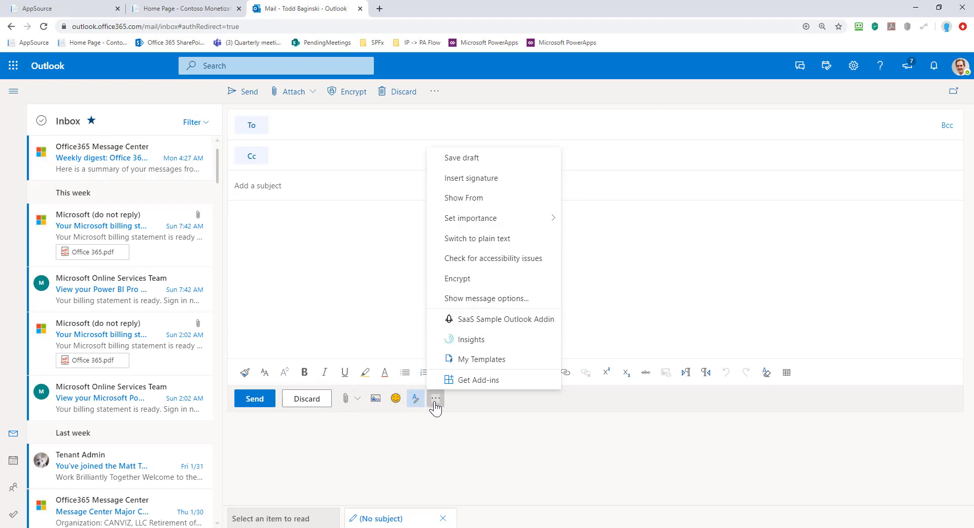
{"action": "left_click", "coordinate": [526, 319]}
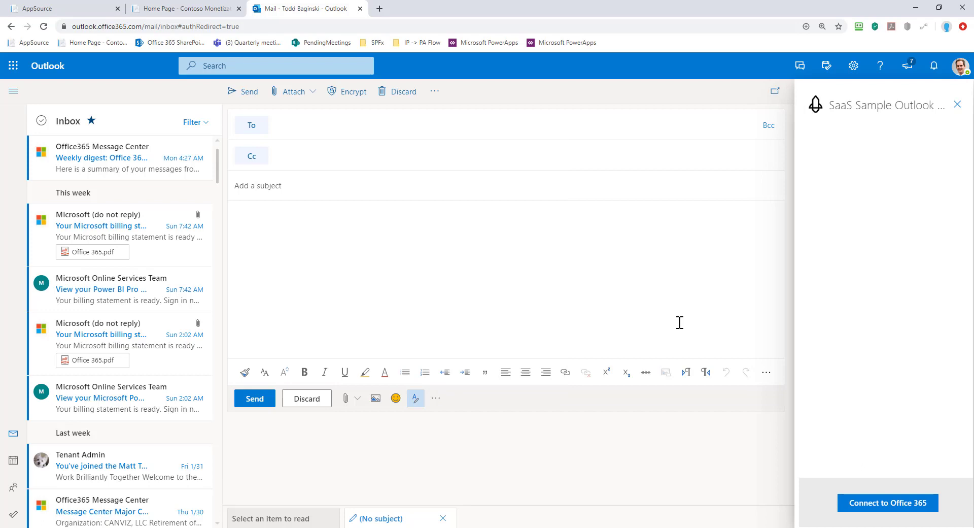
{"action": "left_click", "coordinate": [892, 505]}
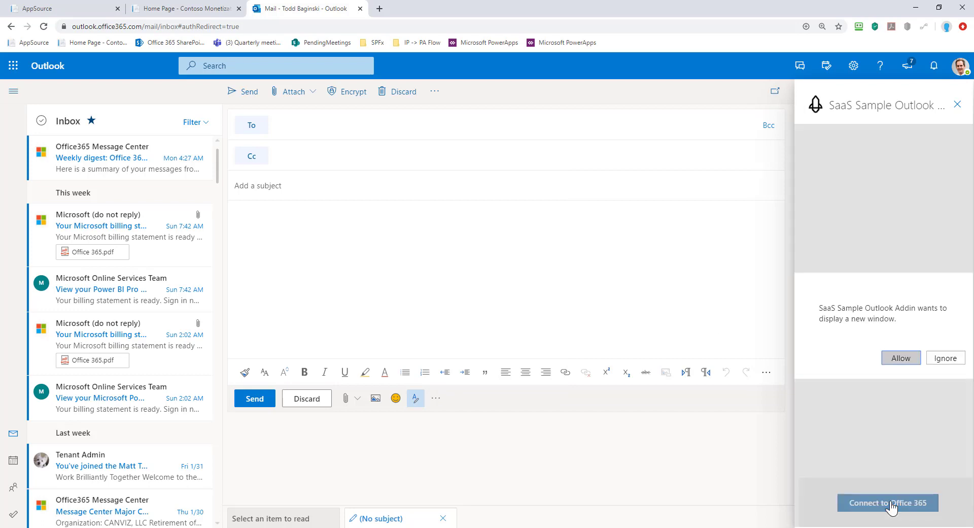
{"action": "left_click", "coordinate": [906, 358]}
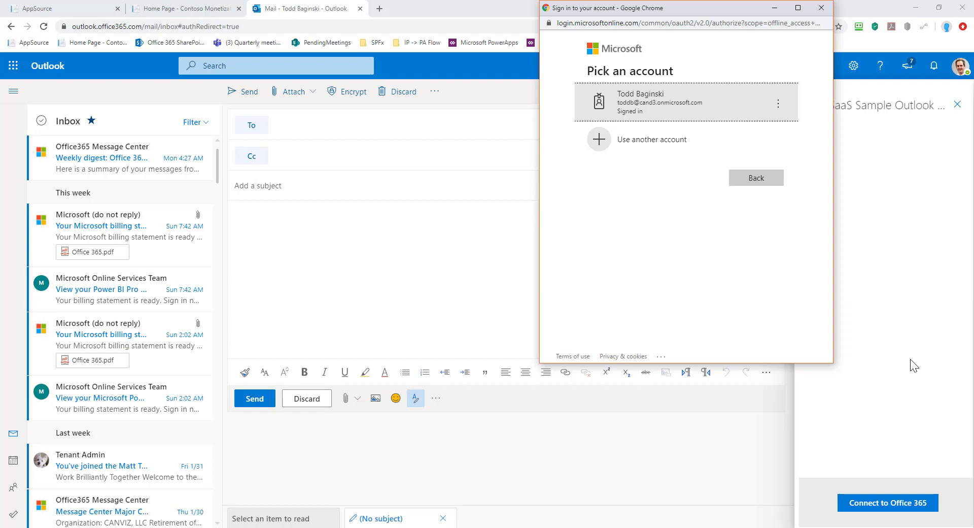
{"action": "left_click", "coordinate": [649, 105]}
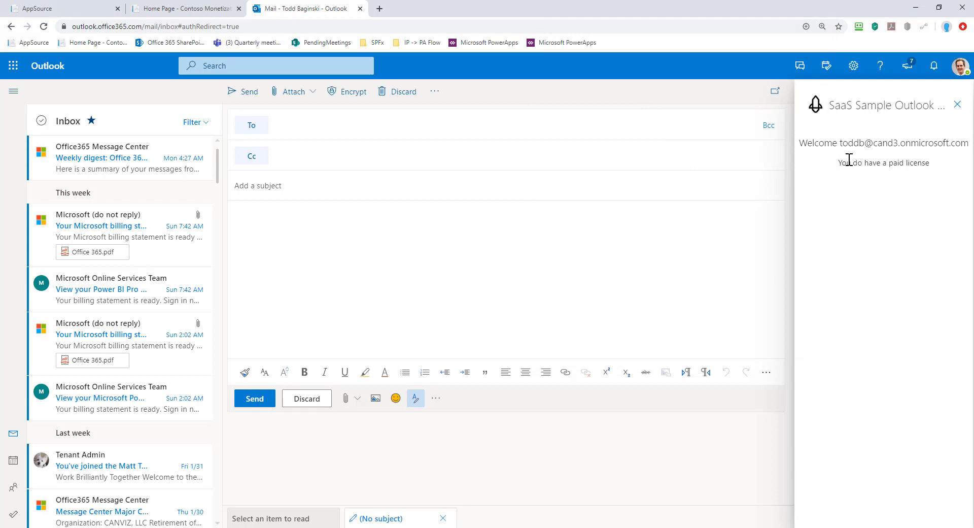
{"action": "left_click_drag", "start_coordinate": [841, 163], "coordinate": [930, 162]}
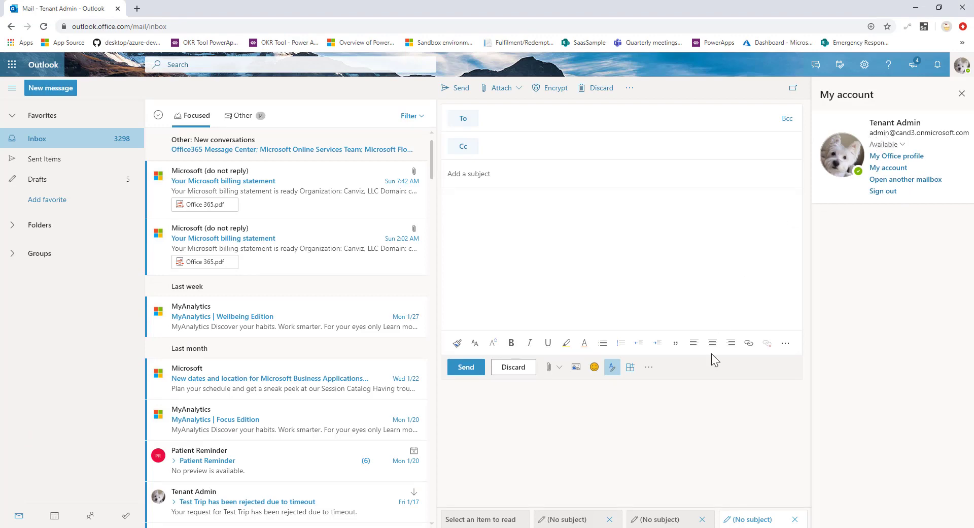
Sign the SaaS Sample add-in in as the admin, confirm its paid license, then minimize the window.
{"action": "left_click", "coordinate": [648, 367]}
{"action": "left_click", "coordinate": [657, 312]}
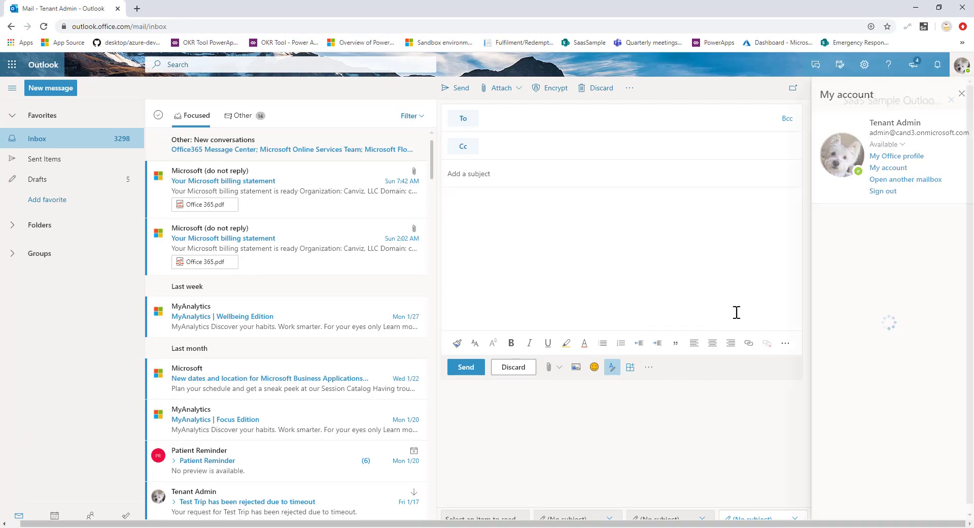
{"action": "left_click", "coordinate": [876, 505]}
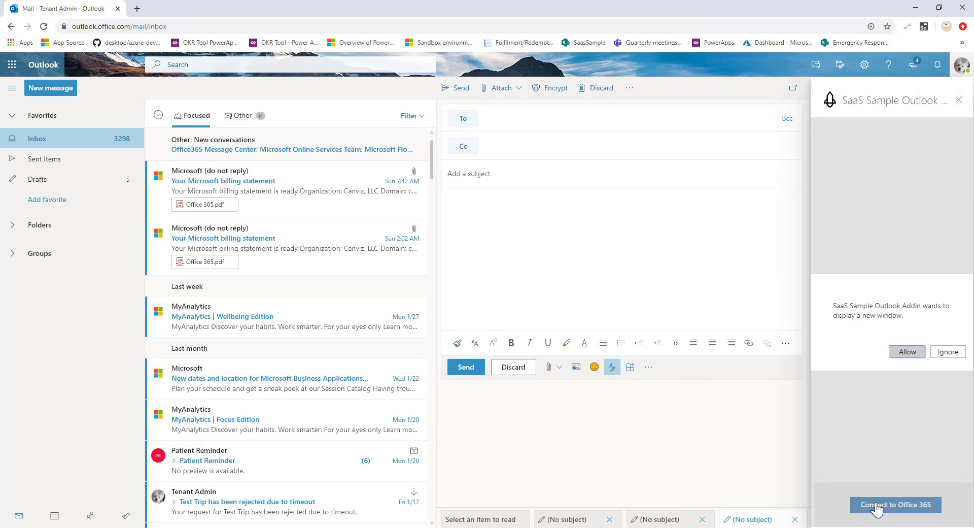
{"action": "left_click", "coordinate": [908, 352]}
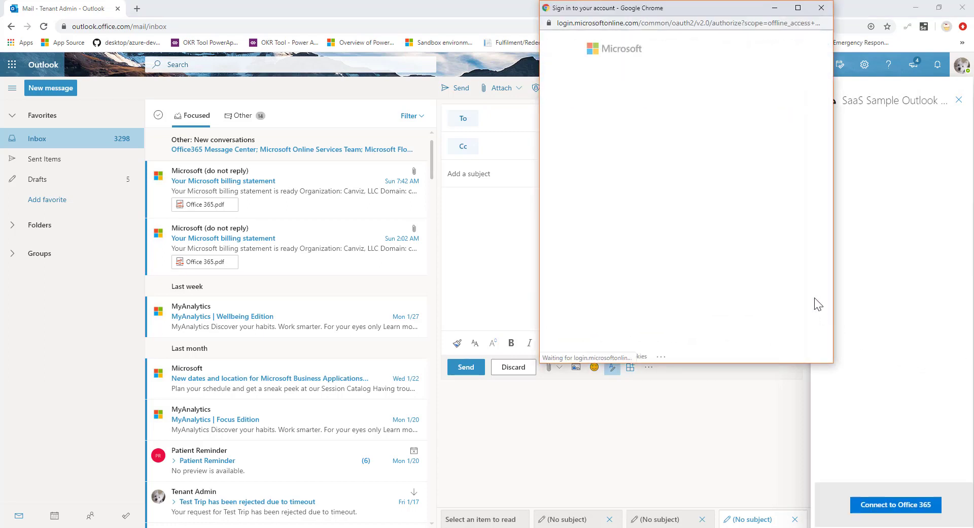
{"action": "left_click", "coordinate": [660, 104]}
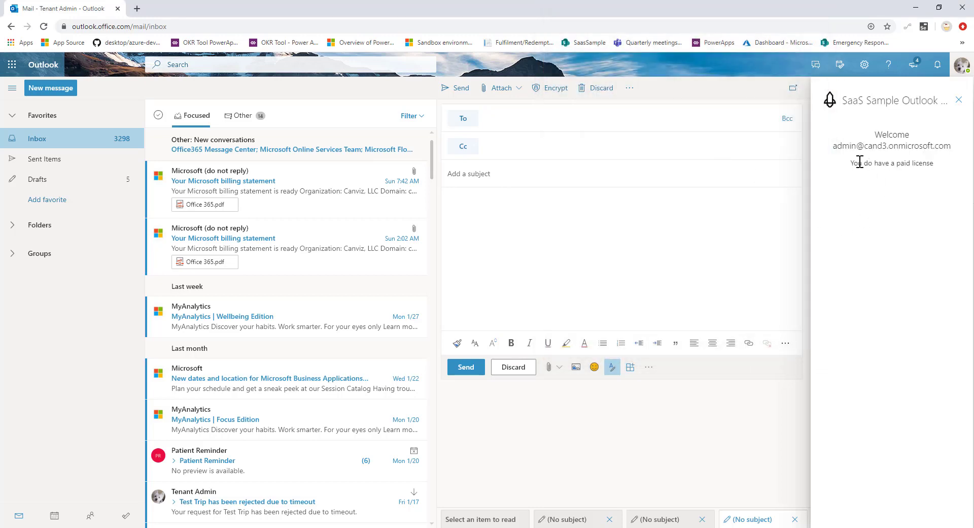
{"action": "left_click_drag", "start_coordinate": [858, 162], "coordinate": [924, 162]}
{"action": "left_click", "coordinate": [928, 188]}
{"action": "left_click", "coordinate": [915, 11]}
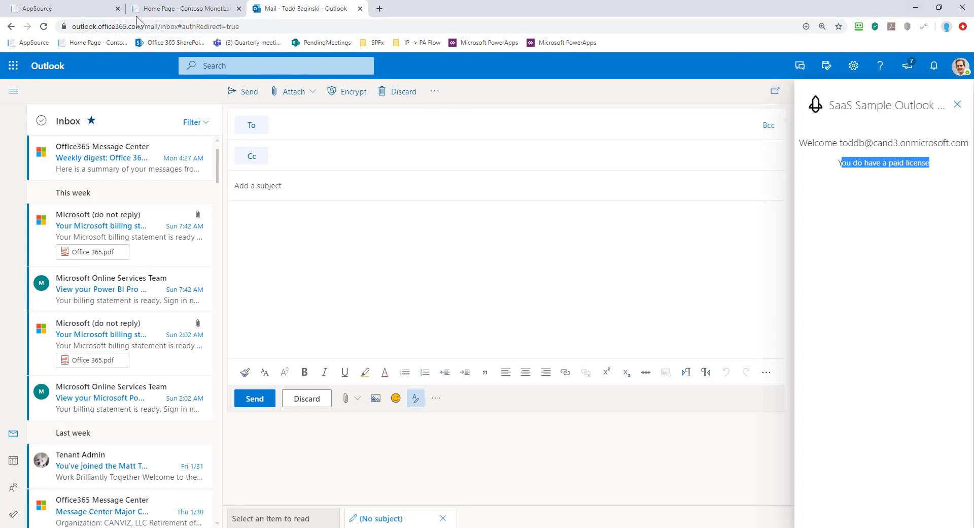
Go from Contoso's License Management to the AppSource plan change page.
{"action": "left_click", "coordinate": [183, 11]}
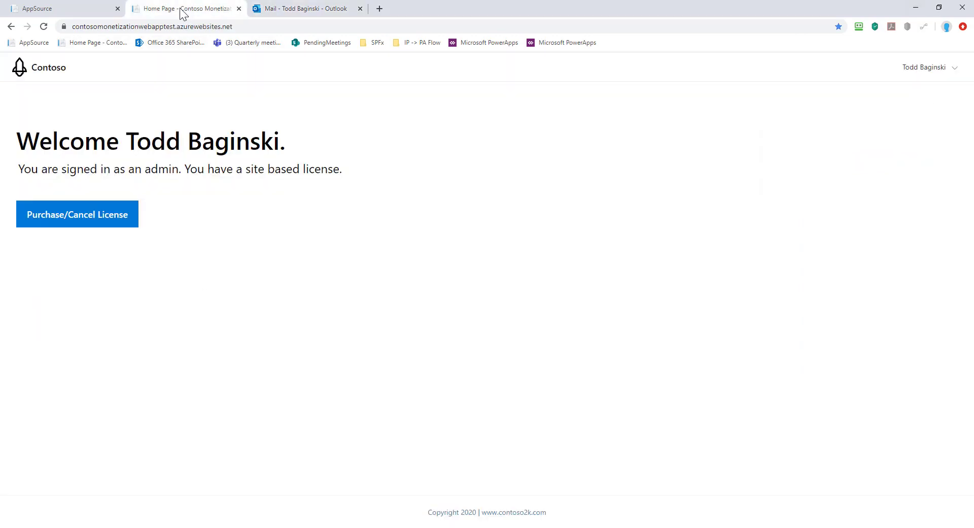
{"action": "left_click", "coordinate": [113, 224]}
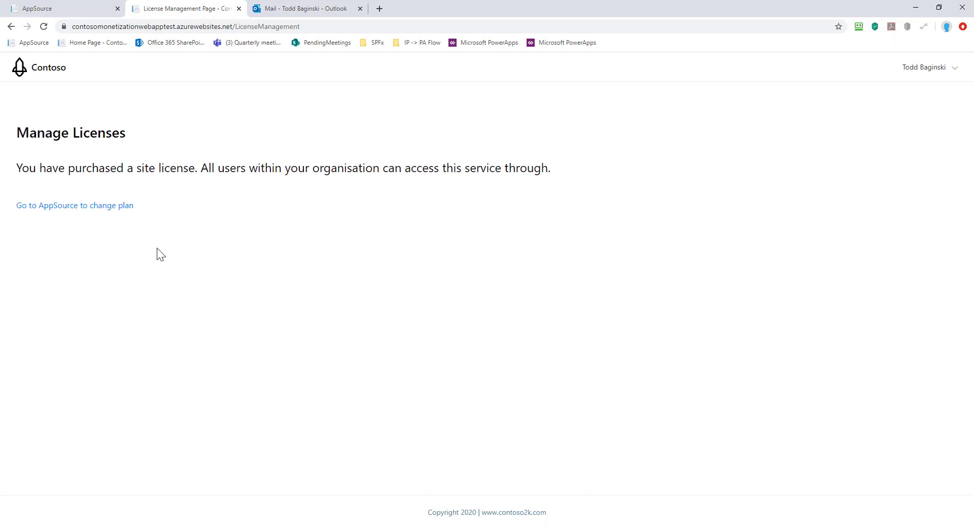
{"action": "left_click", "coordinate": [115, 207]}
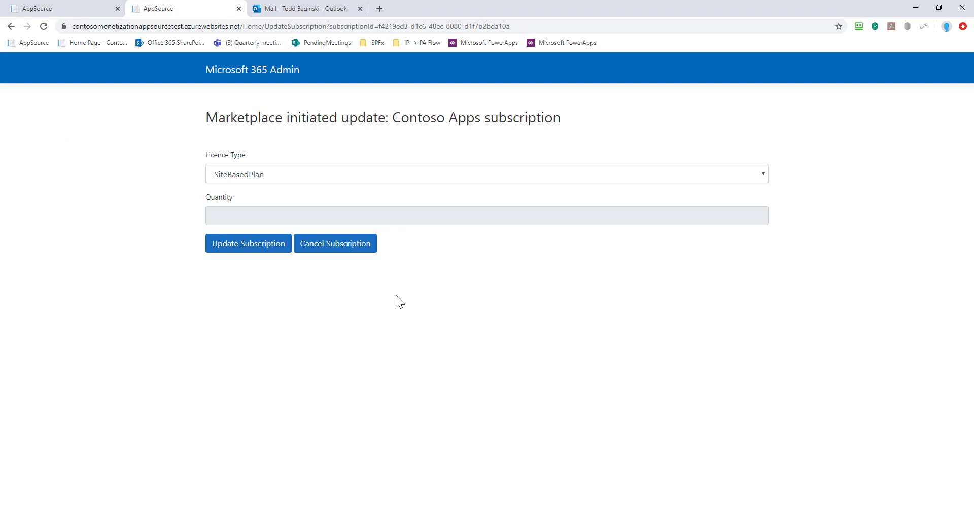
Switch the Contoso Apps subscription to SeatBasedPlan with quantity 1 and submit the update.
{"action": "left_click", "coordinate": [369, 175]}
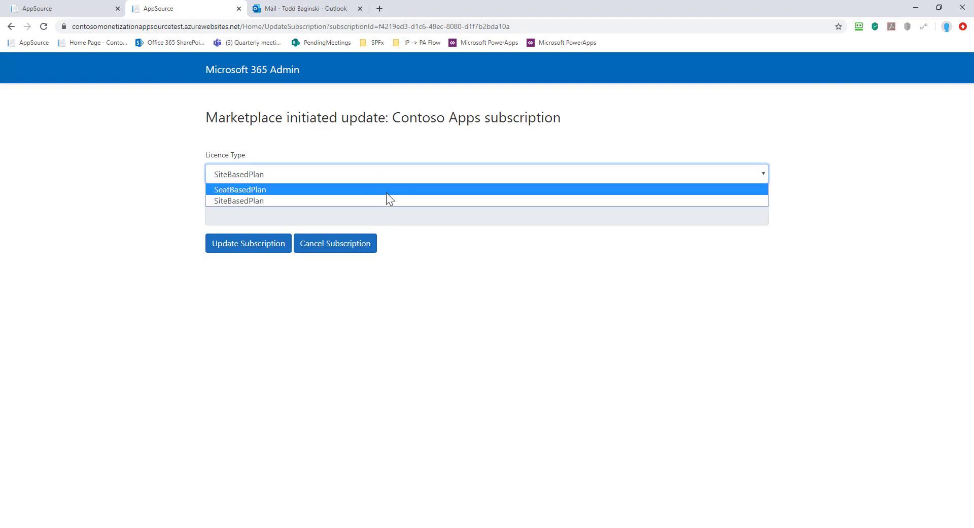
{"action": "left_click", "coordinate": [386, 193]}
{"action": "left_click_drag", "start_coordinate": [233, 211], "coordinate": [193, 213]}
{"action": "type", "text": "1"}
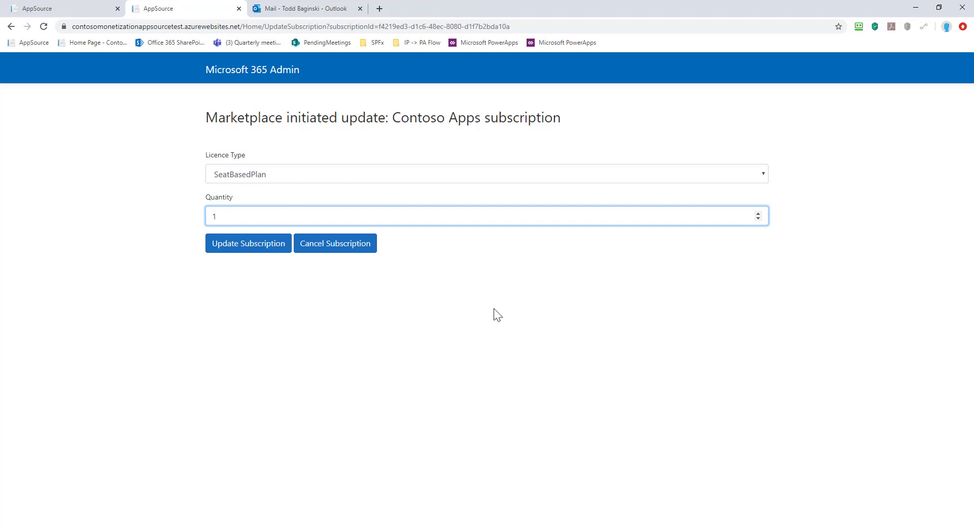
{"action": "left_click", "coordinate": [494, 309]}
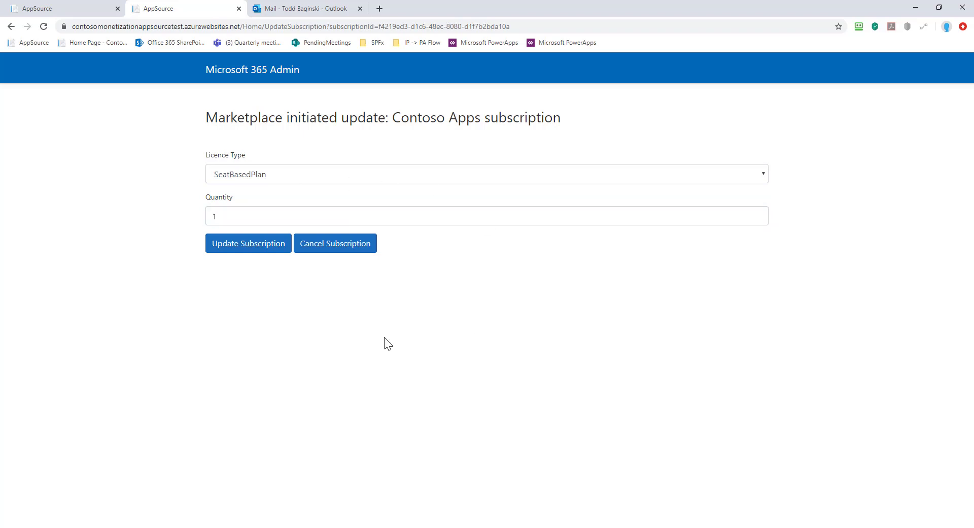
{"action": "left_click", "coordinate": [265, 245]}
Reopen and reconnect the SaaS Sample Outlook add-in, confirming it reports no paid license.
{"action": "left_click", "coordinate": [319, 10]}
{"action": "left_click", "coordinate": [894, 209]}
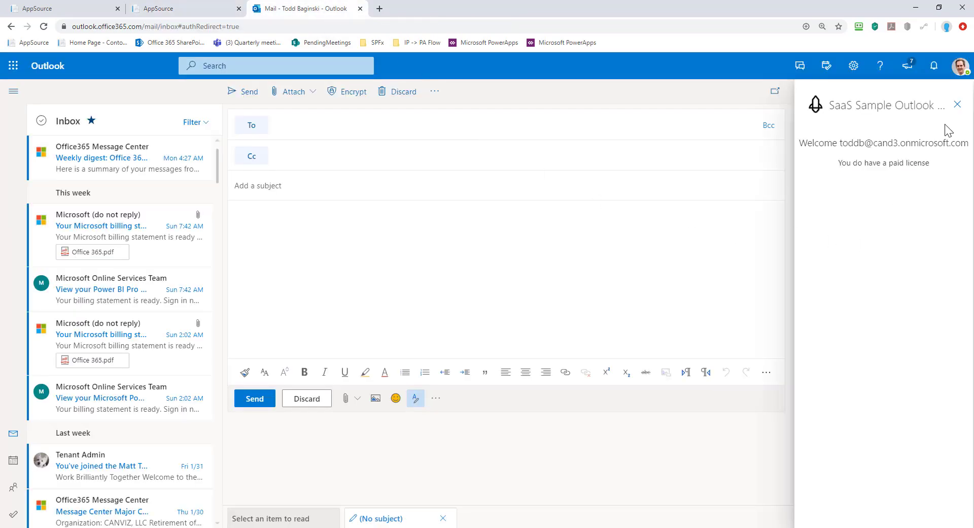
{"action": "left_click", "coordinate": [959, 108]}
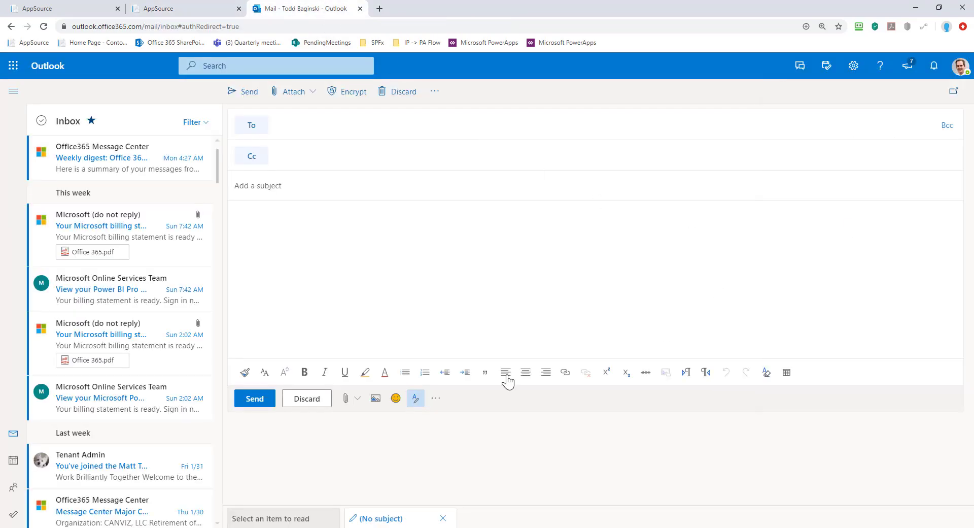
{"action": "left_click", "coordinate": [436, 399]}
{"action": "left_click", "coordinate": [512, 320]}
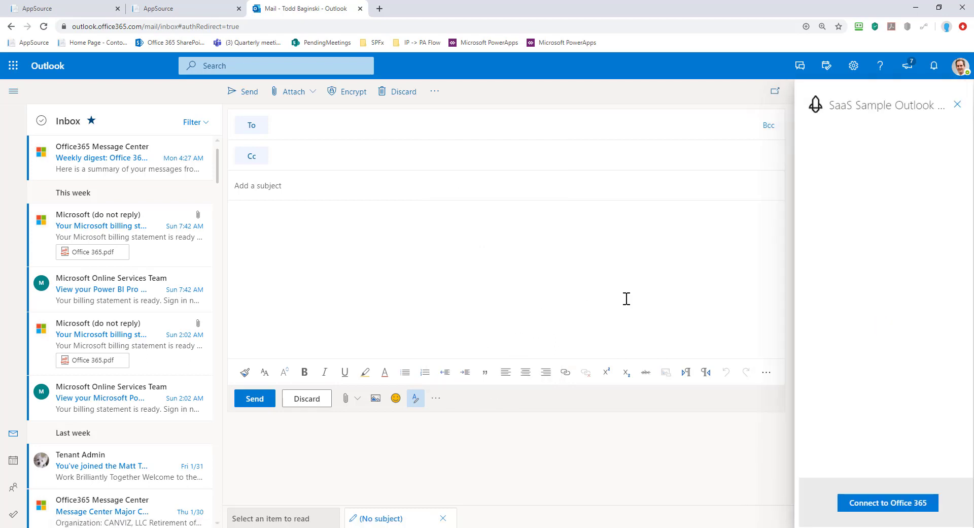
{"action": "left_click", "coordinate": [908, 500]}
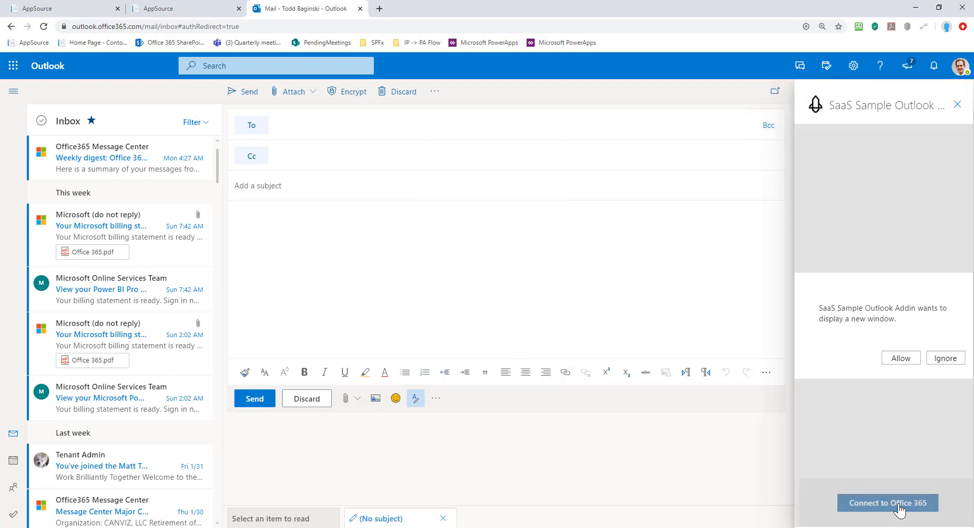
{"action": "left_click", "coordinate": [906, 356]}
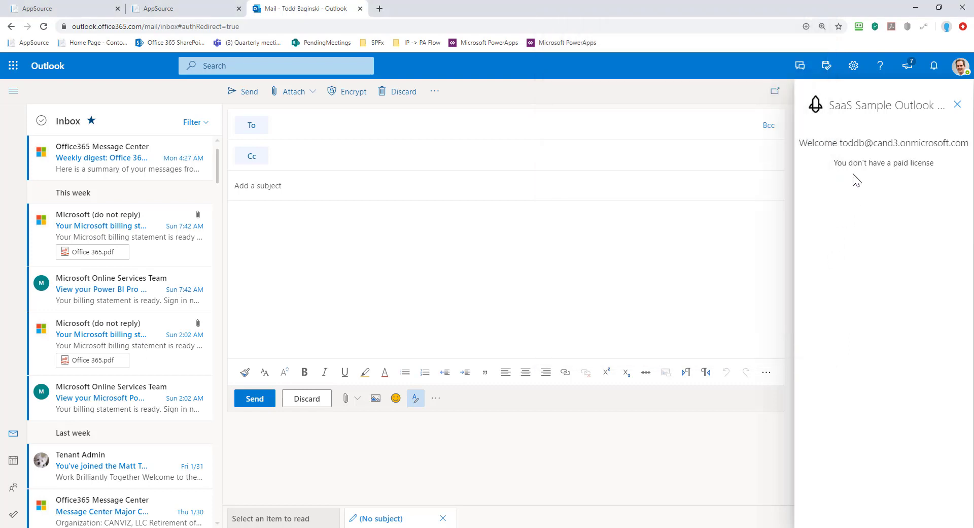
{"action": "left_click_drag", "start_coordinate": [837, 161], "coordinate": [926, 159]}
{"action": "left_click", "coordinate": [927, 159]}
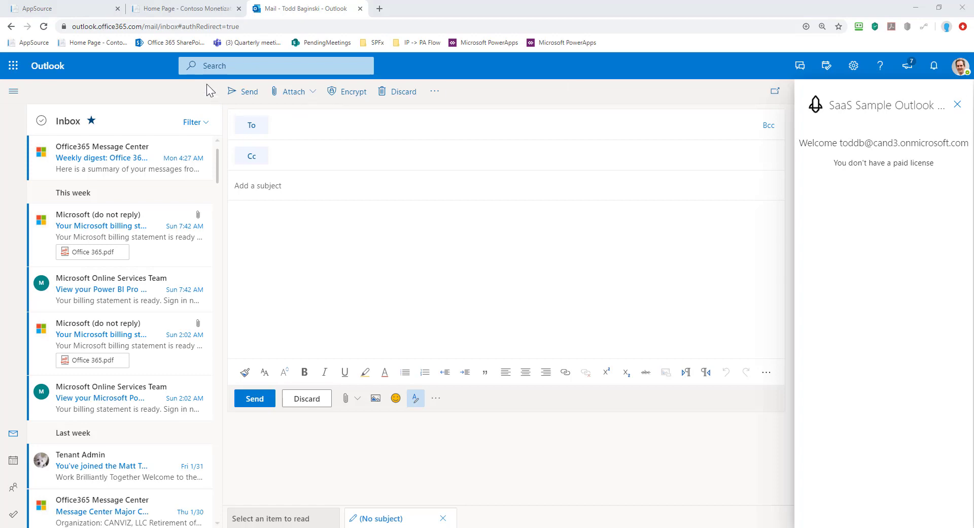
Open Manage Users in the Contoso web app and start adding a user.
{"action": "left_click", "coordinate": [191, 13]}
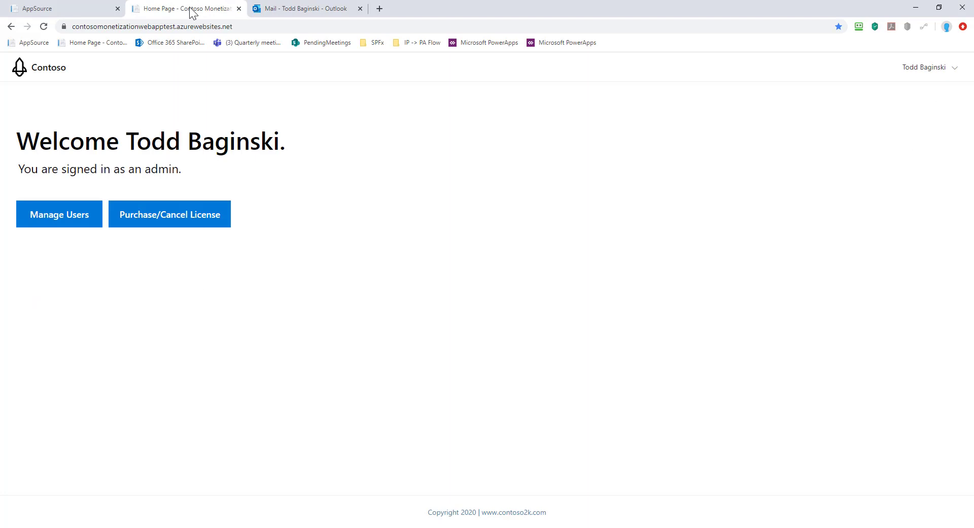
{"action": "left_click", "coordinate": [72, 222]}
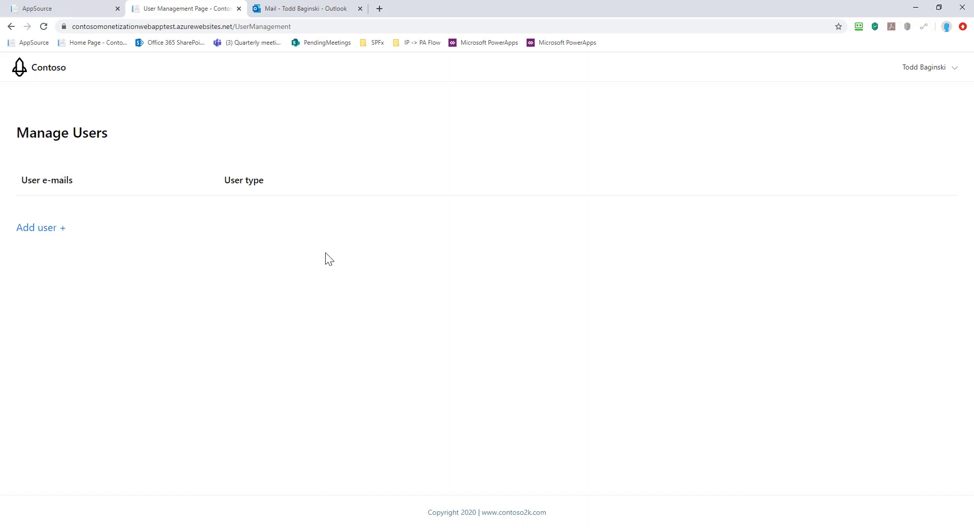
{"action": "left_click", "coordinate": [61, 231]}
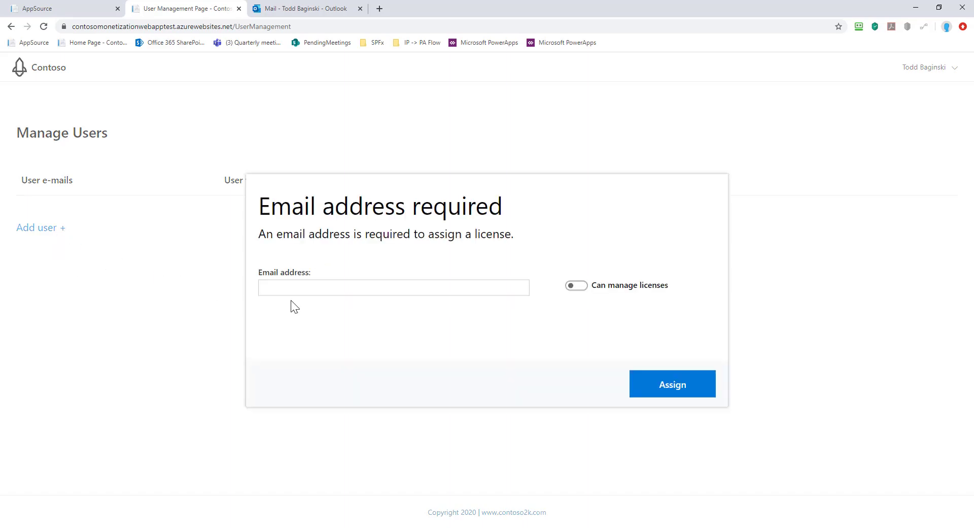
Enter the user's e-mail address, enable Can manage licenses, and assign the license.
{"action": "left_click", "coordinate": [381, 291]}
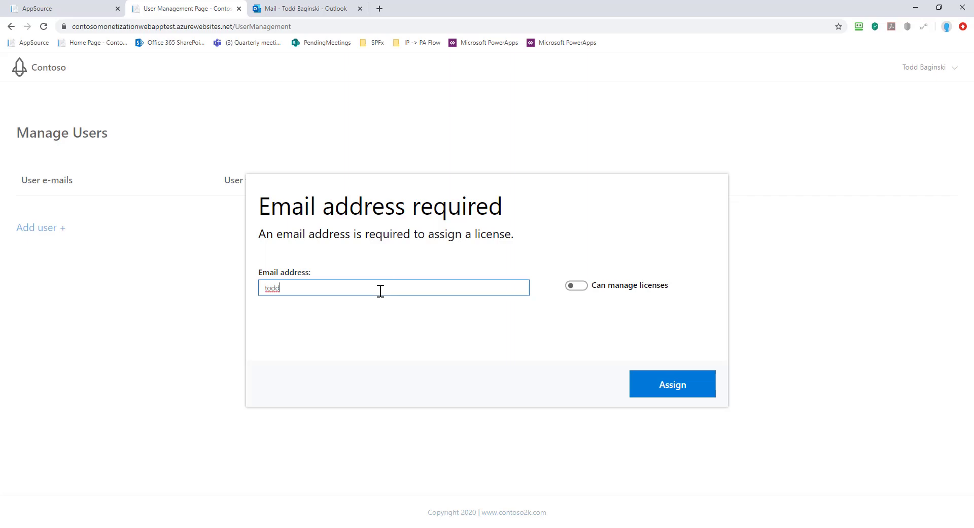
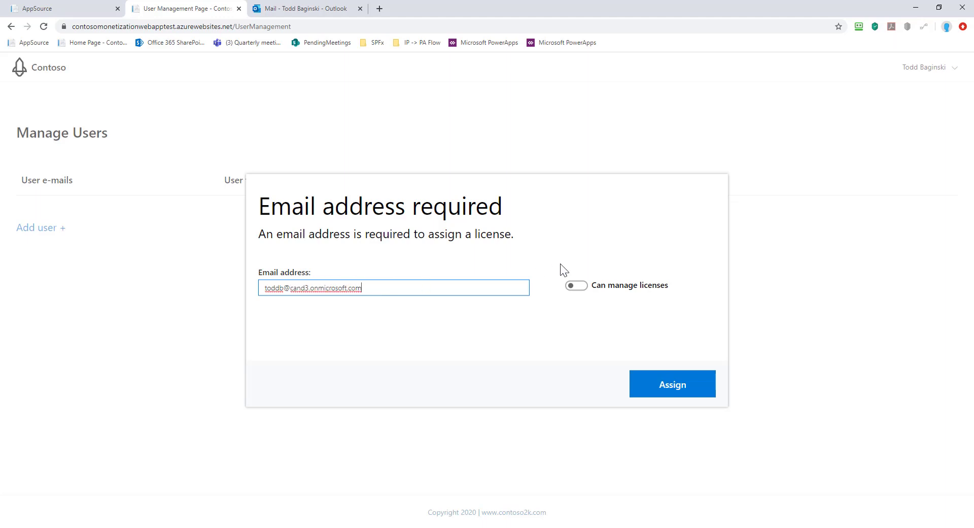
{"action": "left_click", "coordinate": [584, 287]}
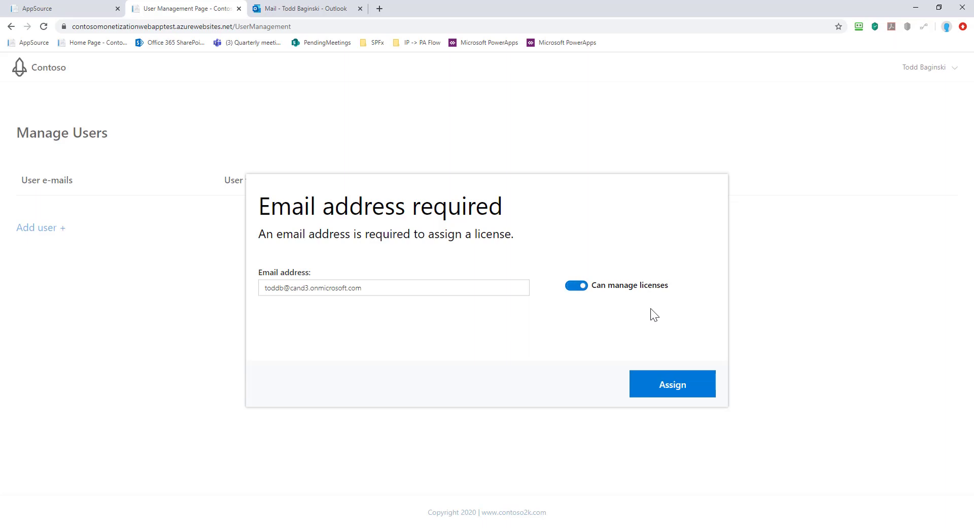
{"action": "left_click", "coordinate": [277, 288]}
{"action": "left_click_drag", "start_coordinate": [387, 288], "coordinate": [235, 289]}
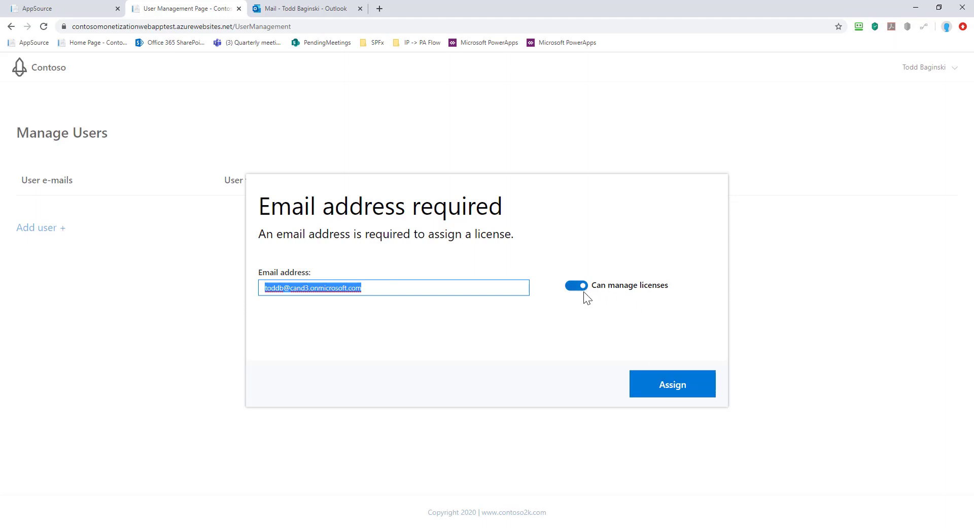
{"action": "left_click", "coordinate": [675, 388]}
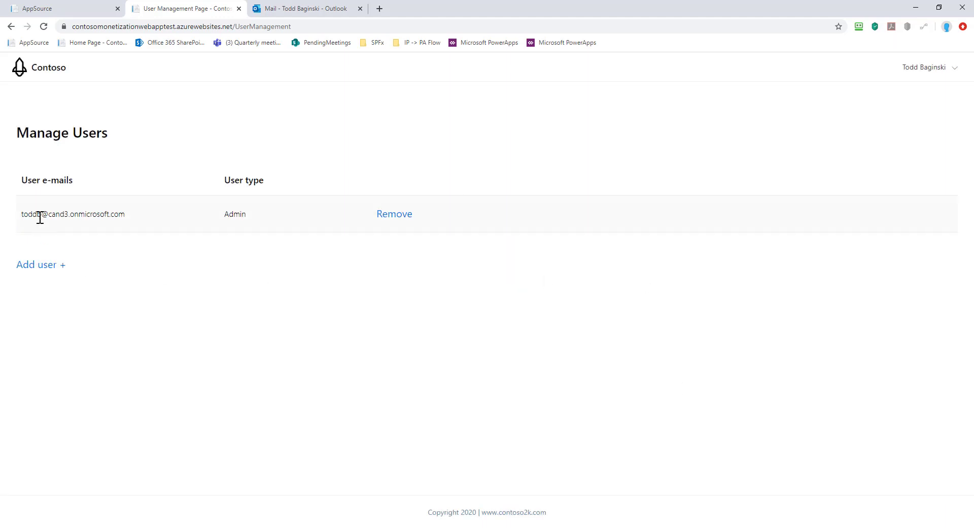
Close and reopen the SaaS Sample Outlook add-in pane from the compose options.
{"action": "left_click", "coordinate": [297, 15]}
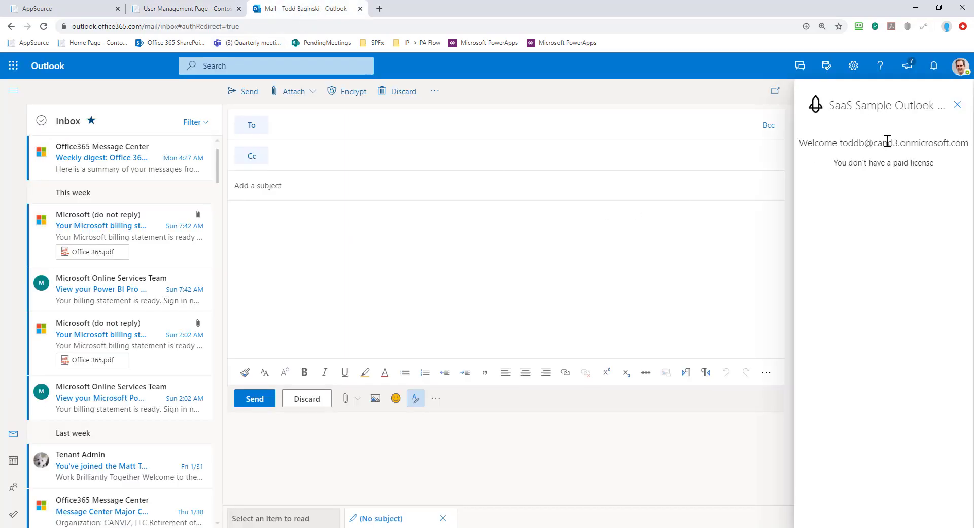
{"action": "left_click_drag", "start_coordinate": [844, 143], "coordinate": [888, 147]}
{"action": "left_click", "coordinate": [958, 104]}
{"action": "left_click", "coordinate": [436, 398]}
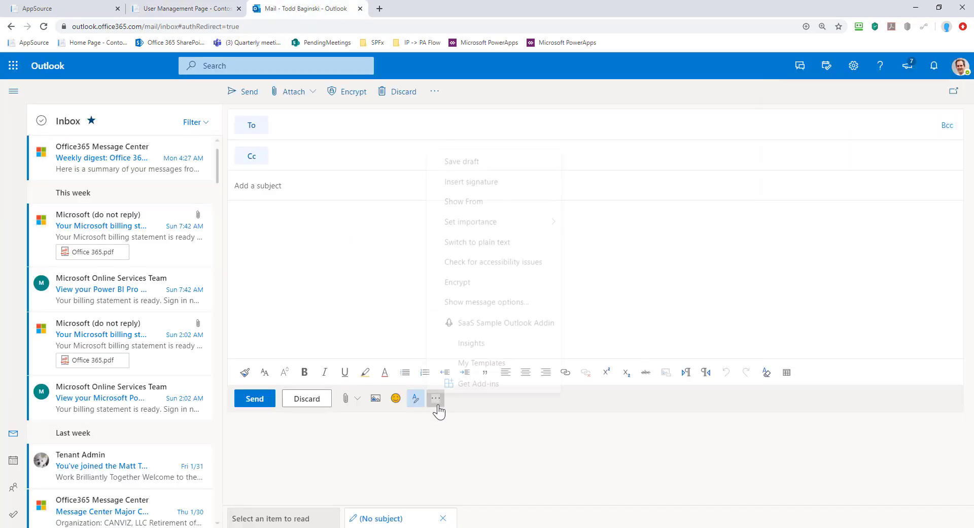
{"action": "left_click", "coordinate": [527, 319]}
Reconnect the add-in to Office 365 with the existing account; it still reports no paid license.
{"action": "left_click", "coordinate": [844, 504]}
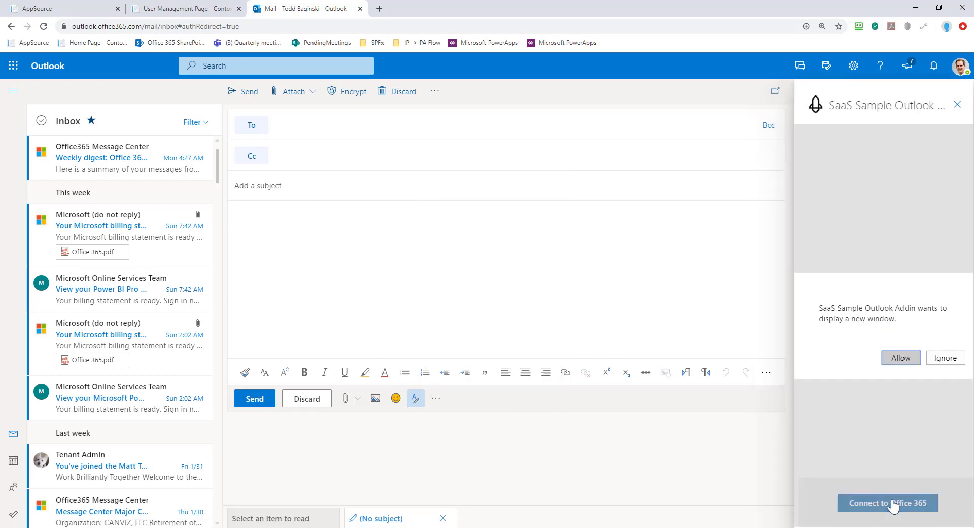
{"action": "left_click", "coordinate": [897, 358]}
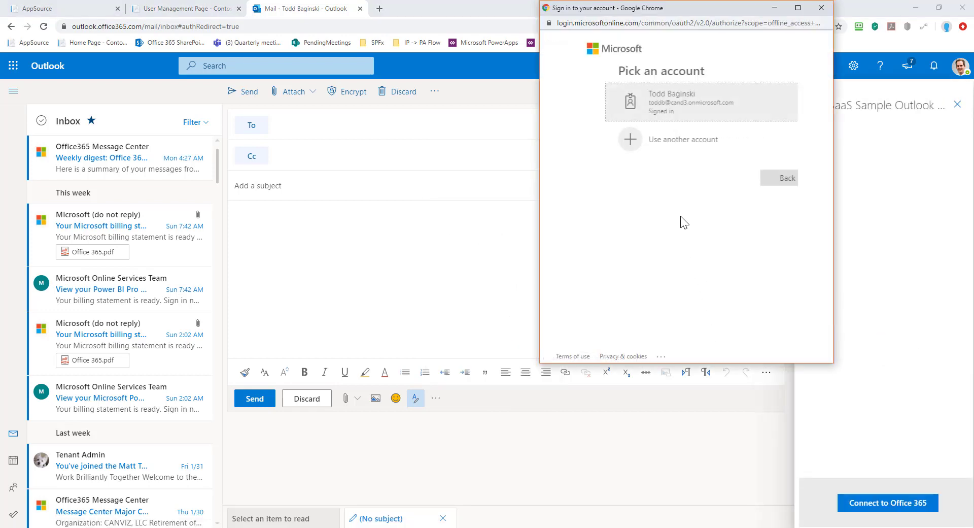
{"action": "left_click", "coordinate": [670, 107]}
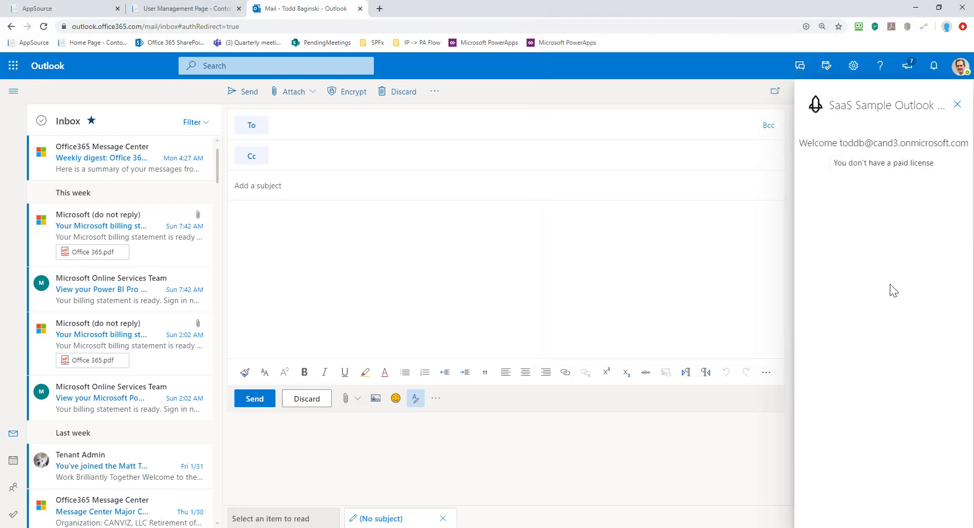
{"action": "left_click_drag", "start_coordinate": [835, 162], "coordinate": [936, 166]}
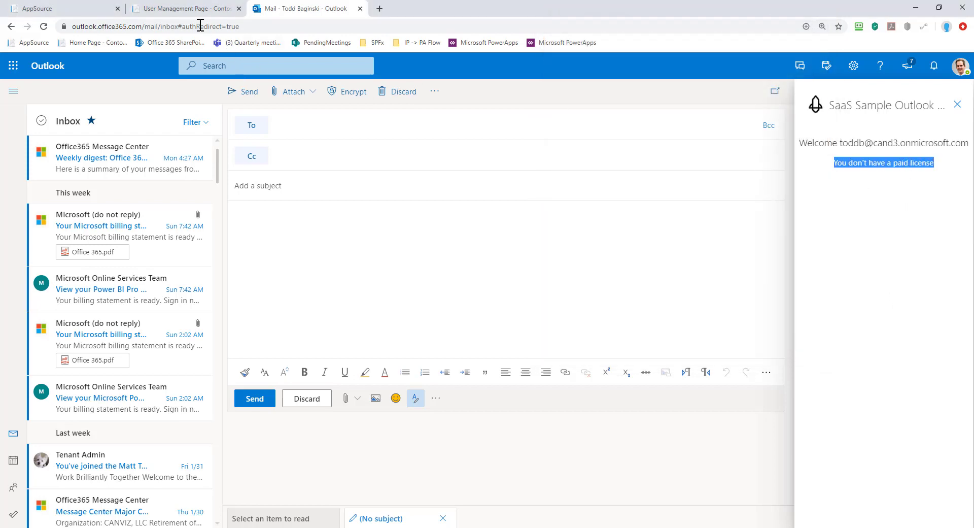
{"action": "left_click", "coordinate": [182, 10]}
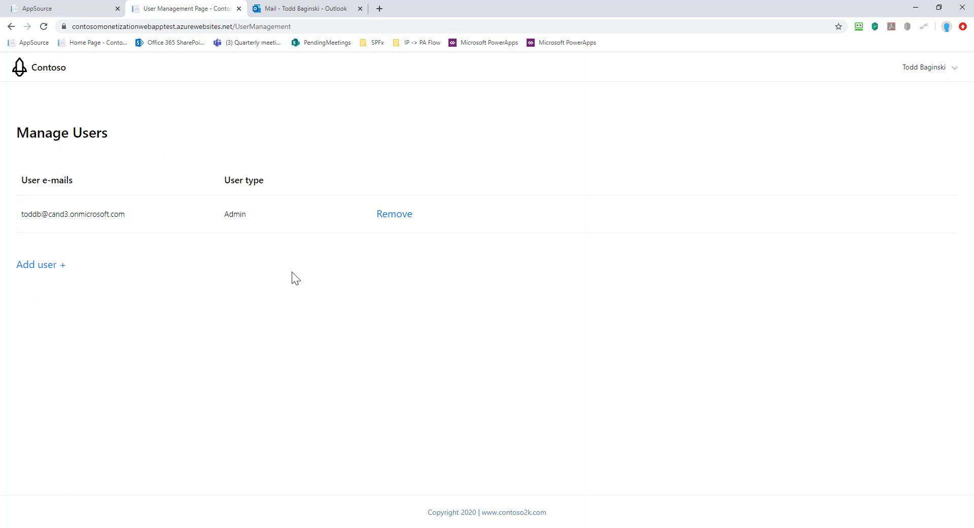
Review Contoso's Manage Licenses page showing 1 purchased and 0 assigned licenses, dismissing the Add user dialog.
{"action": "left_click", "coordinate": [42, 68]}
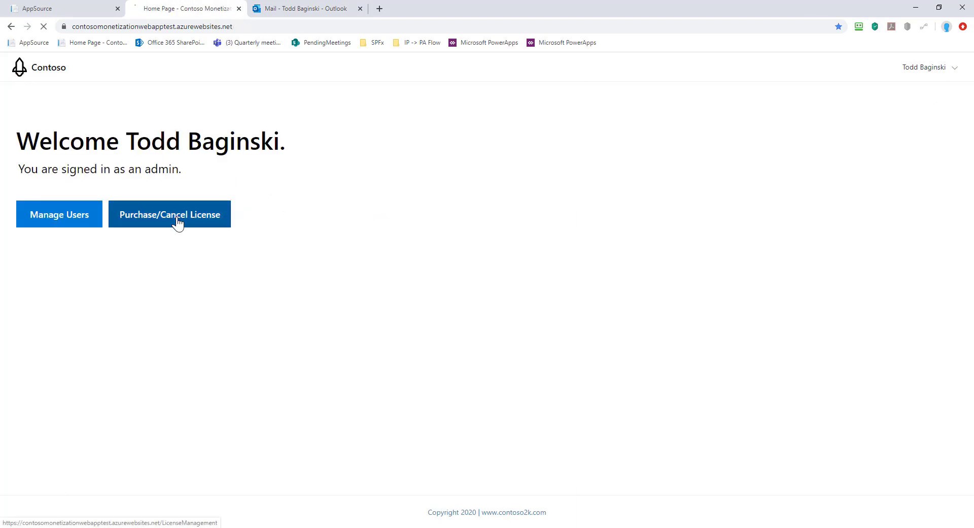
{"action": "left_click", "coordinate": [178, 220]}
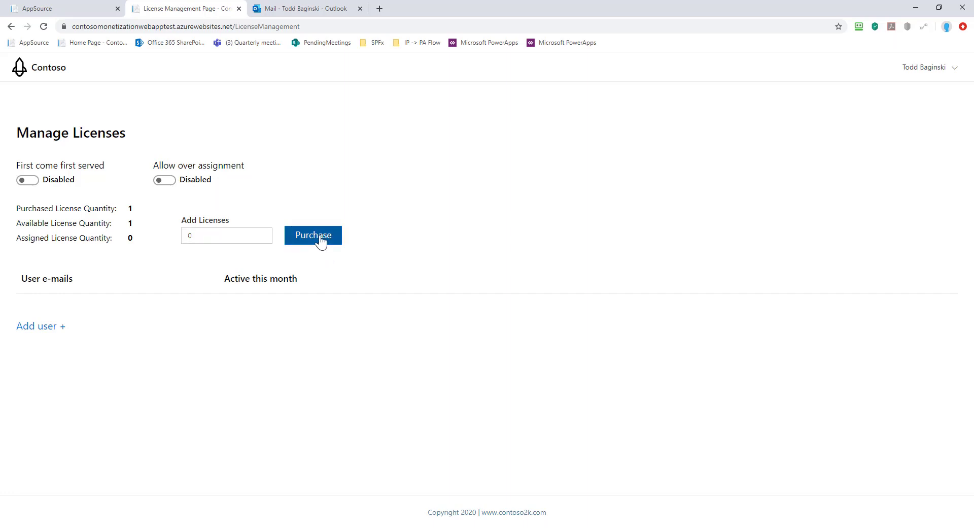
{"action": "left_click", "coordinate": [63, 333]}
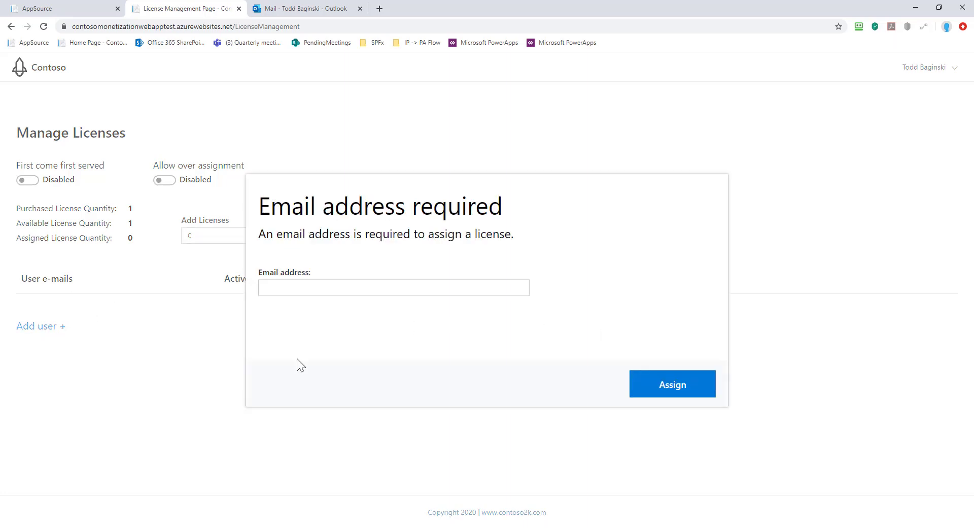
{"action": "left_click", "coordinate": [221, 357]}
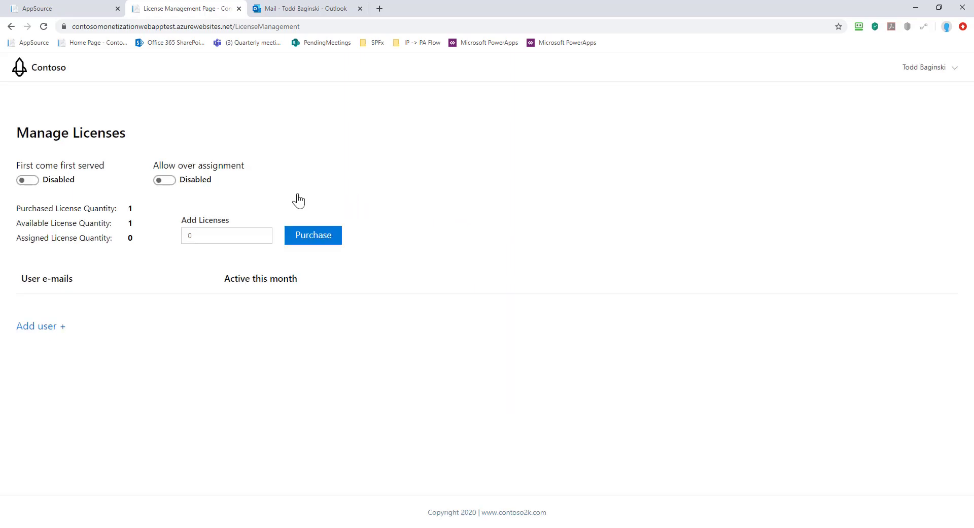
{"action": "left_click", "coordinate": [312, 8]}
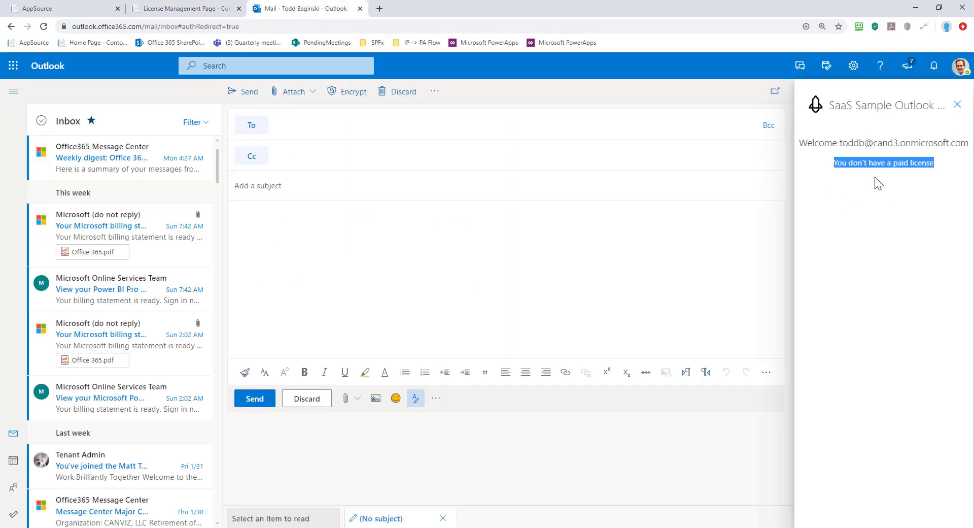
Enable first come first served licensing on the Contoso Manage Licenses page.
{"action": "left_click", "coordinate": [171, 14]}
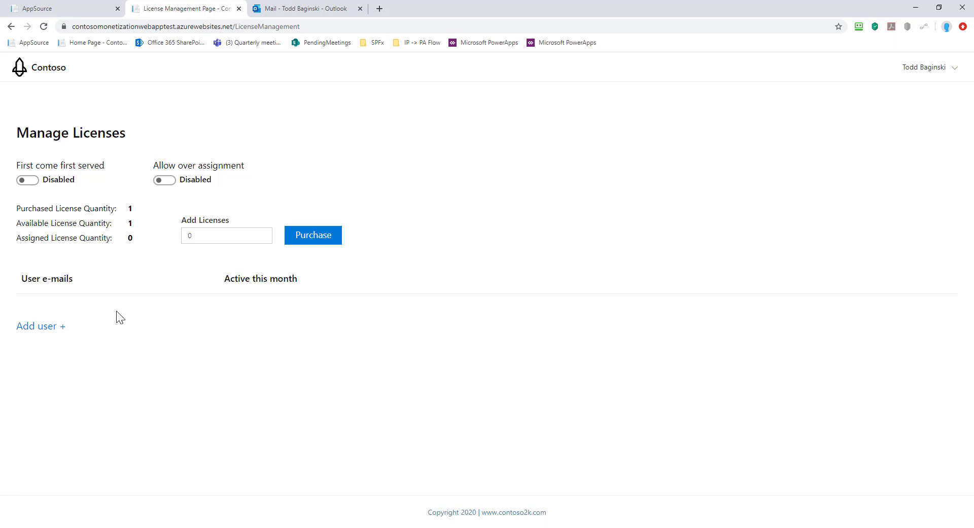
{"action": "left_click", "coordinate": [30, 180]}
{"action": "left_click", "coordinate": [318, 10]}
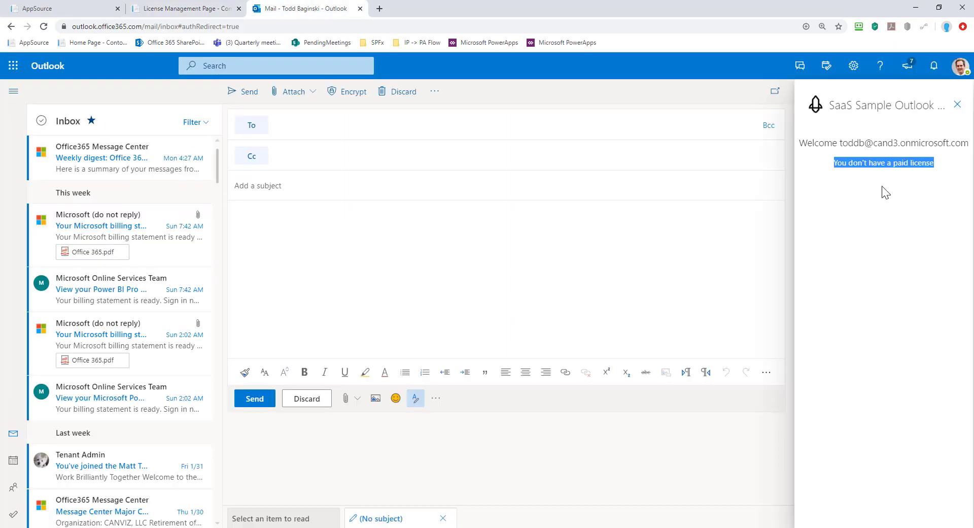
Close and reopen the SaaS Sample Outlook add-in pane.
{"action": "left_click", "coordinate": [957, 104]}
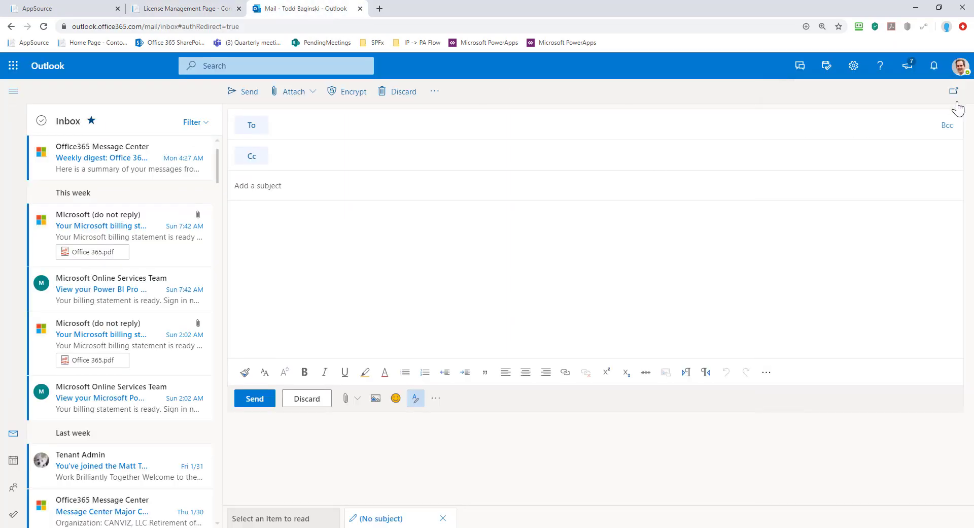
{"action": "left_click", "coordinate": [436, 398]}
{"action": "left_click", "coordinate": [505, 325]}
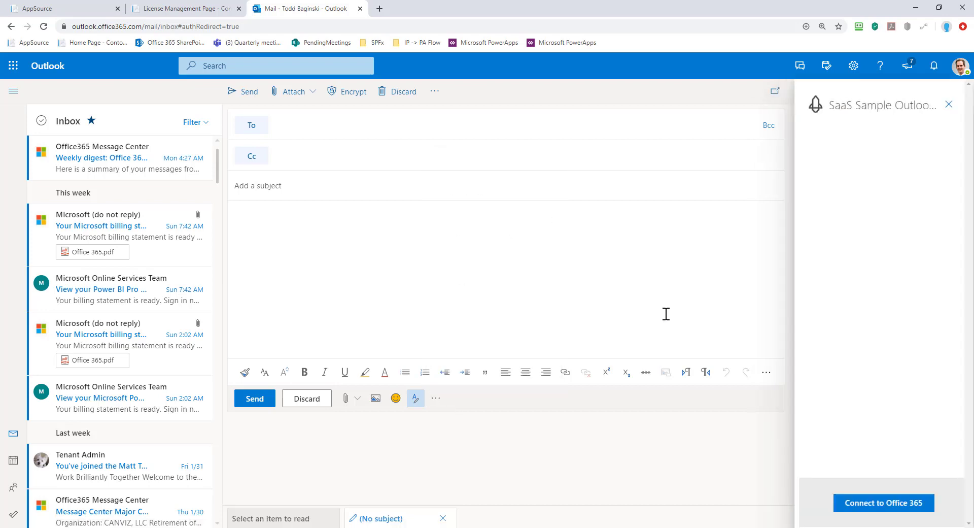
Connect the add-in with the user account, confirming a paid license, and open the developer console.
{"action": "left_click", "coordinate": [858, 504]}
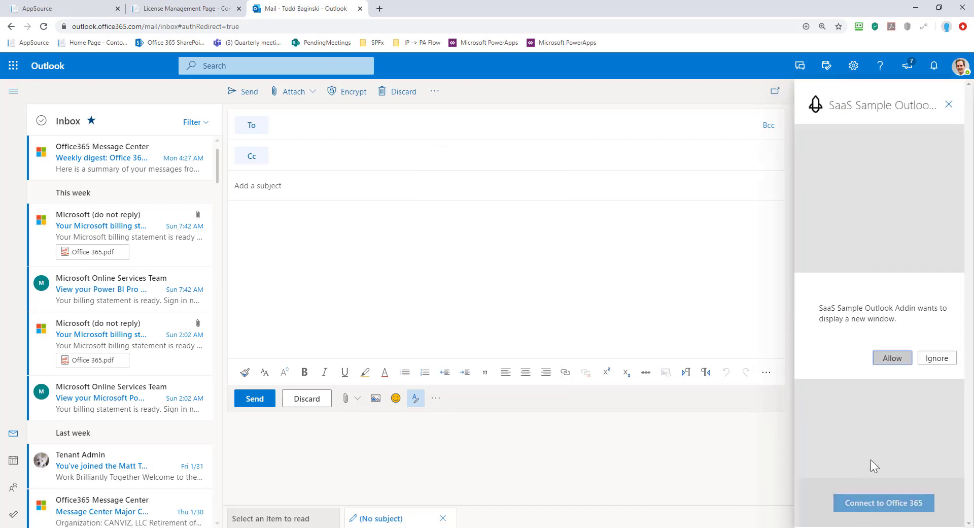
{"action": "left_click", "coordinate": [892, 358]}
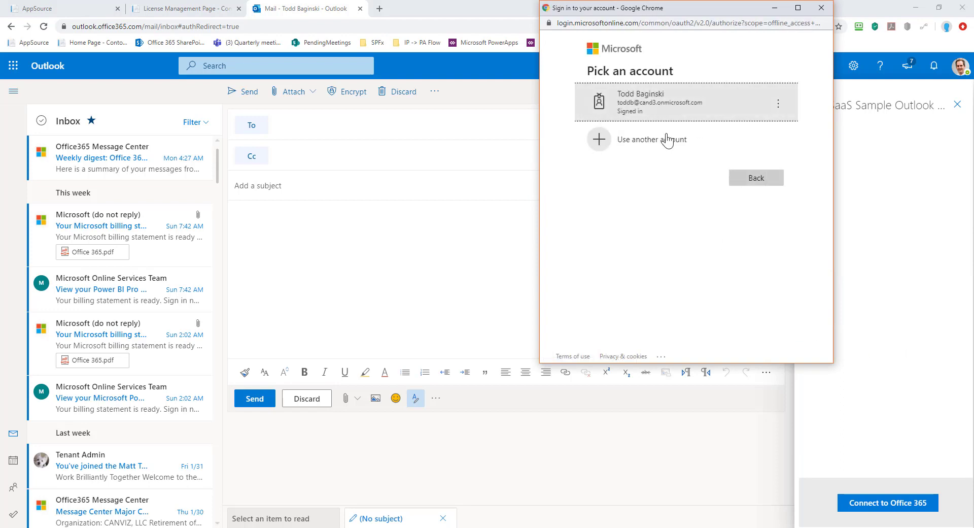
{"action": "left_click", "coordinate": [654, 109]}
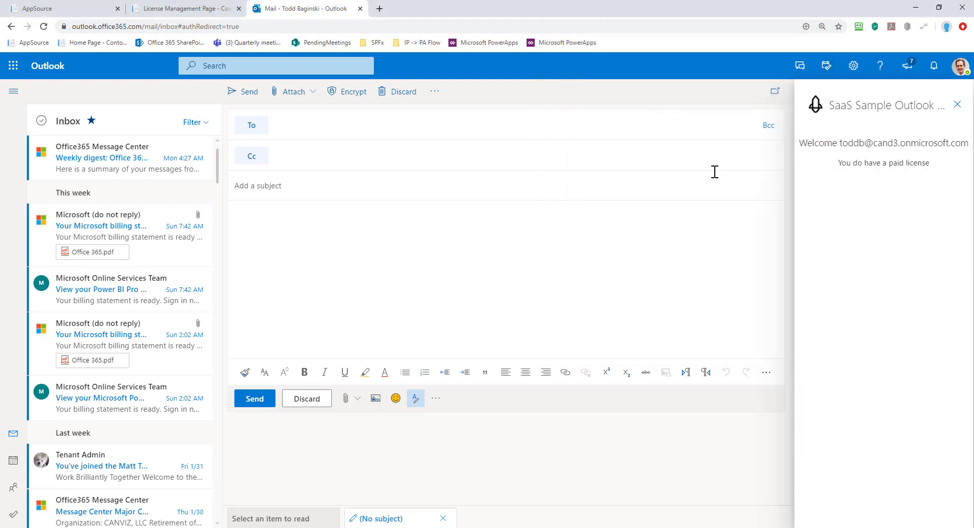
{"action": "left_click_drag", "start_coordinate": [839, 162], "coordinate": [920, 166]}
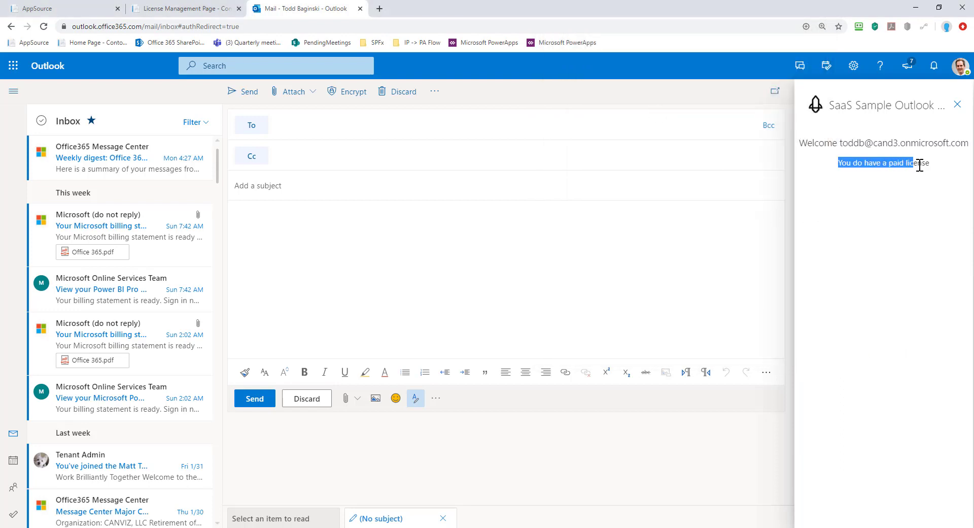
{"action": "left_click", "coordinate": [914, 229]}
{"action": "key", "text": "F12"}
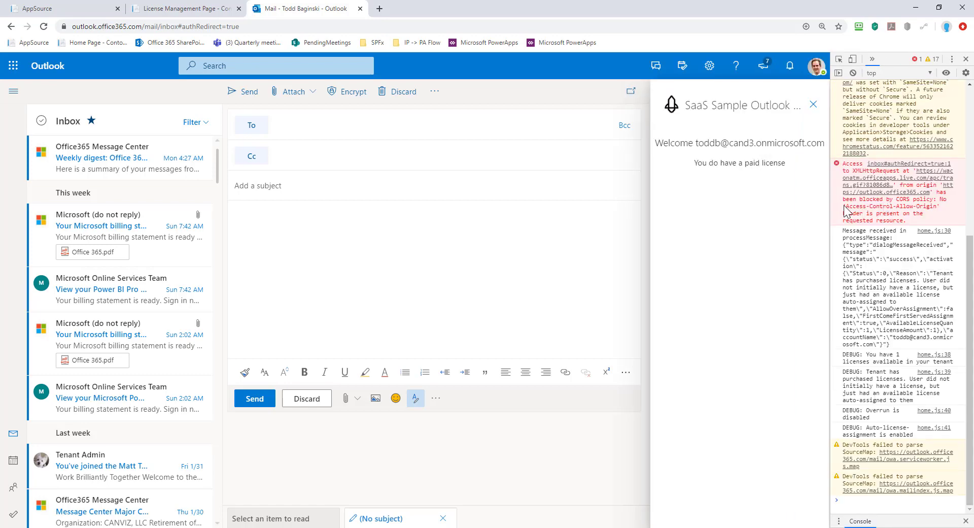
Widen the DevTools console panel to read the add-in's license log.
{"action": "left_click_drag", "start_coordinate": [830, 196], "coordinate": [585, 209]}
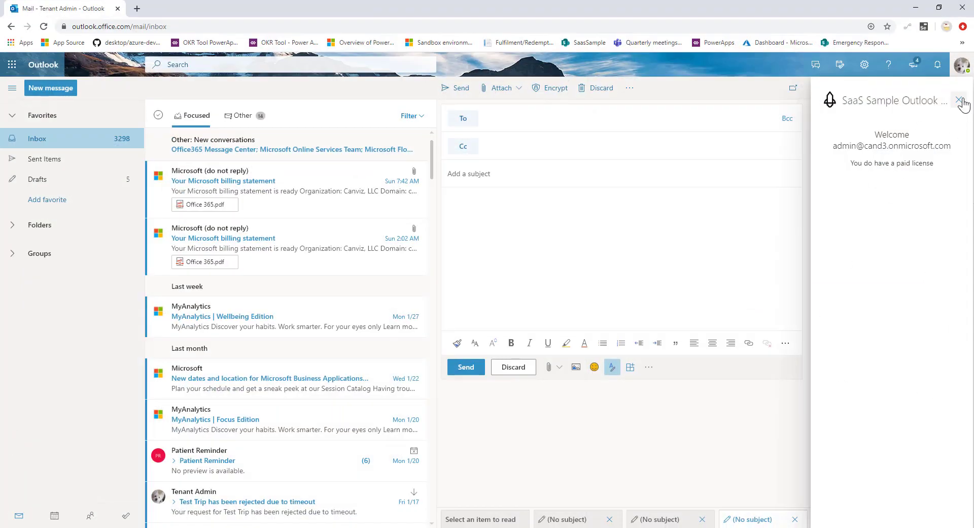
Relaunch the SaaS Sample Outlook Addin in the admin mailbox and sign in with the admin account.
{"action": "left_click", "coordinate": [959, 100]}
{"action": "left_click", "coordinate": [649, 367]}
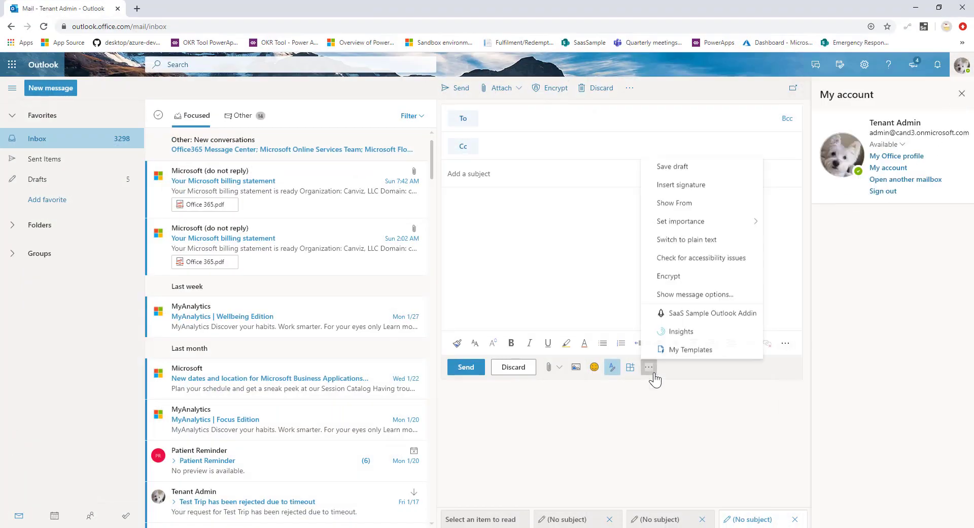
{"action": "left_click", "coordinate": [712, 313]}
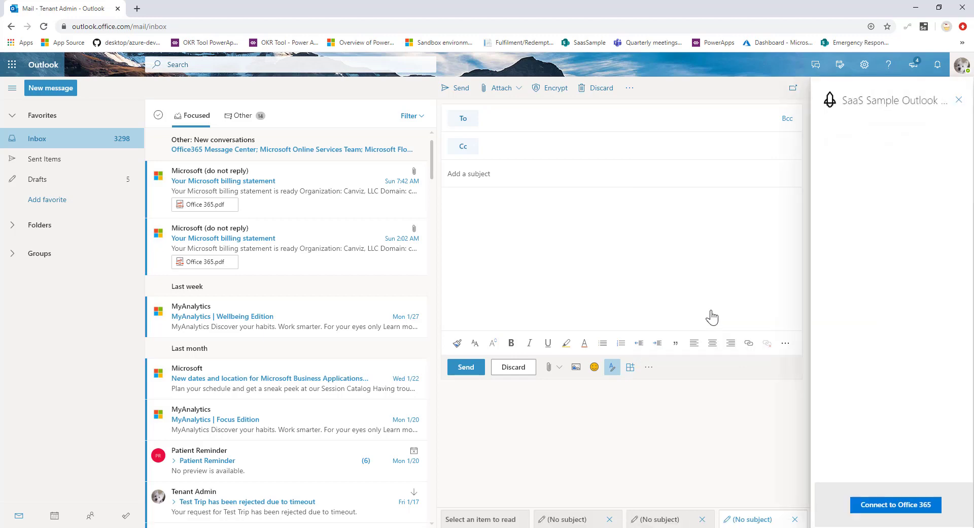
{"action": "left_click", "coordinate": [887, 506]}
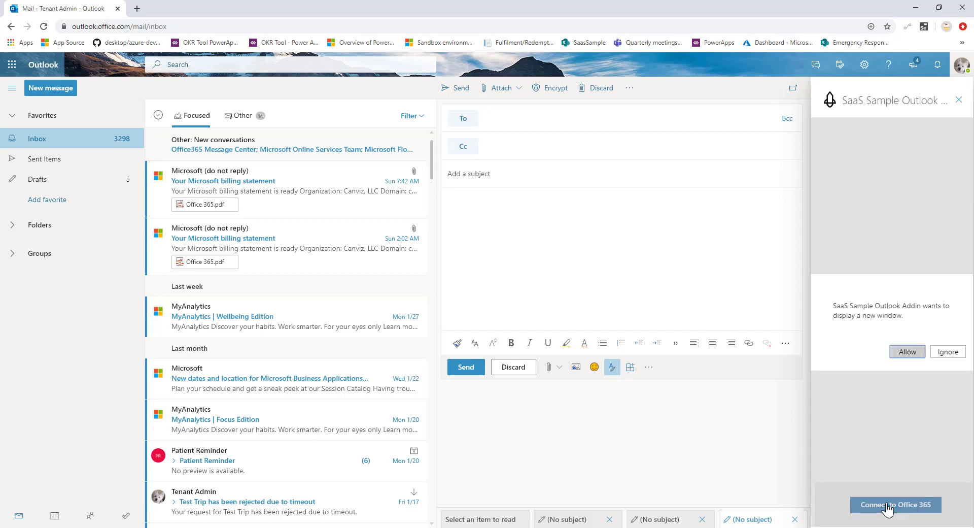
{"action": "left_click", "coordinate": [907, 353]}
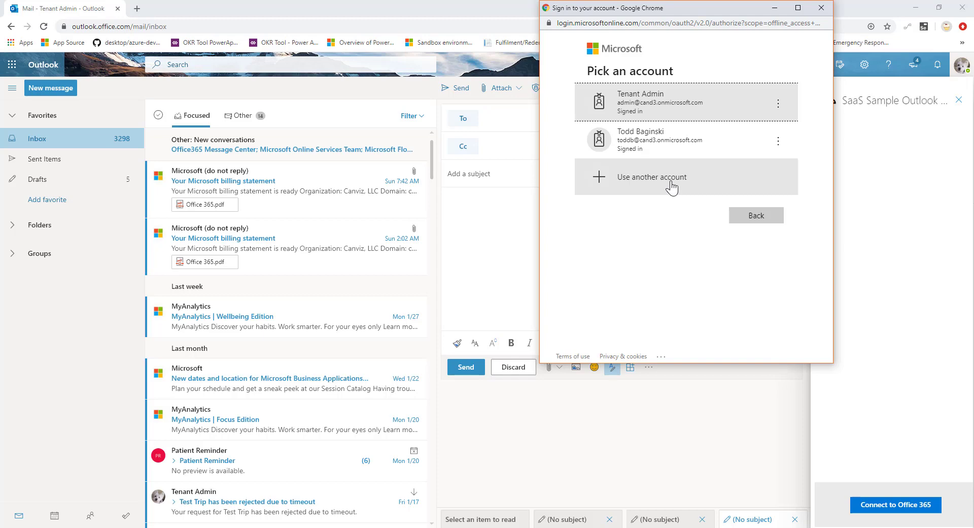
{"action": "left_click", "coordinate": [655, 103]}
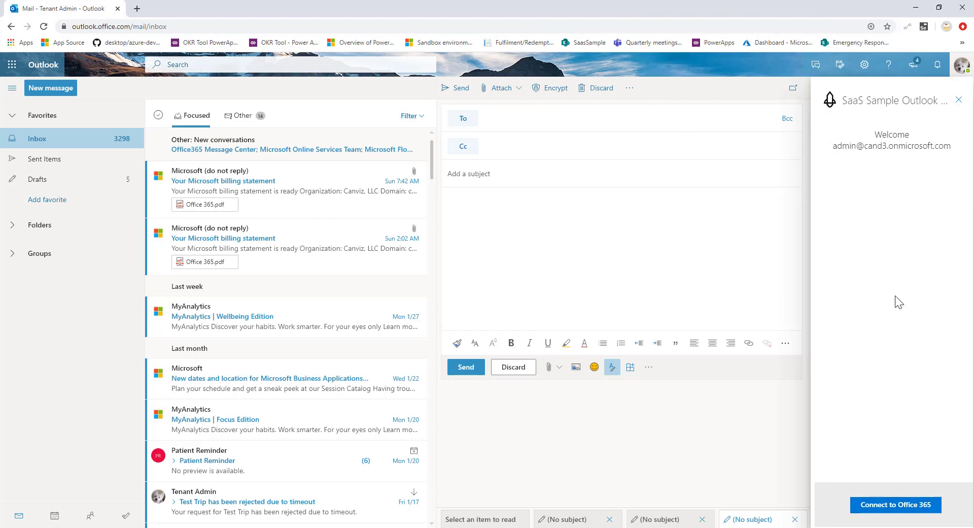
Check the add-in's license log in the developer console, then close DevTools.
{"action": "key", "text": "F12"}
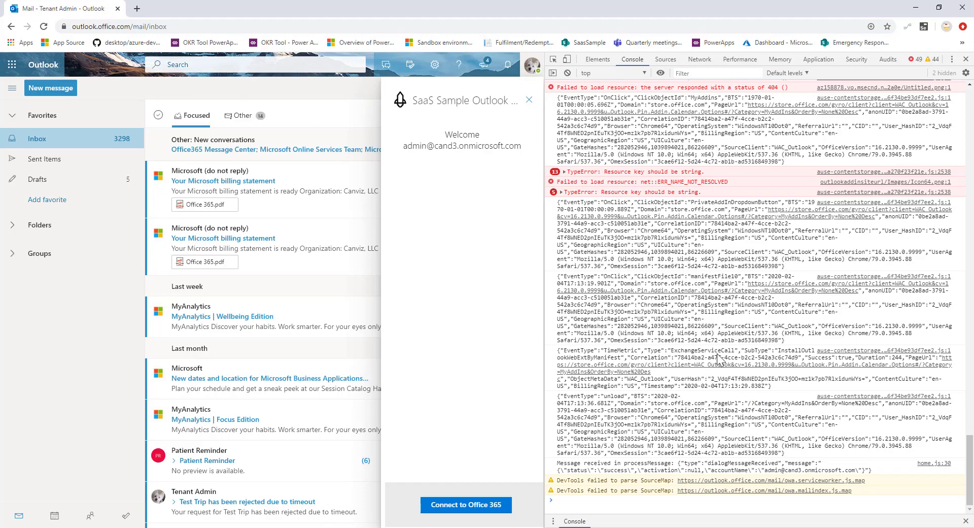
{"action": "scroll", "coordinate": [718, 358], "scroll_direction": "up", "scroll_amount": 20}
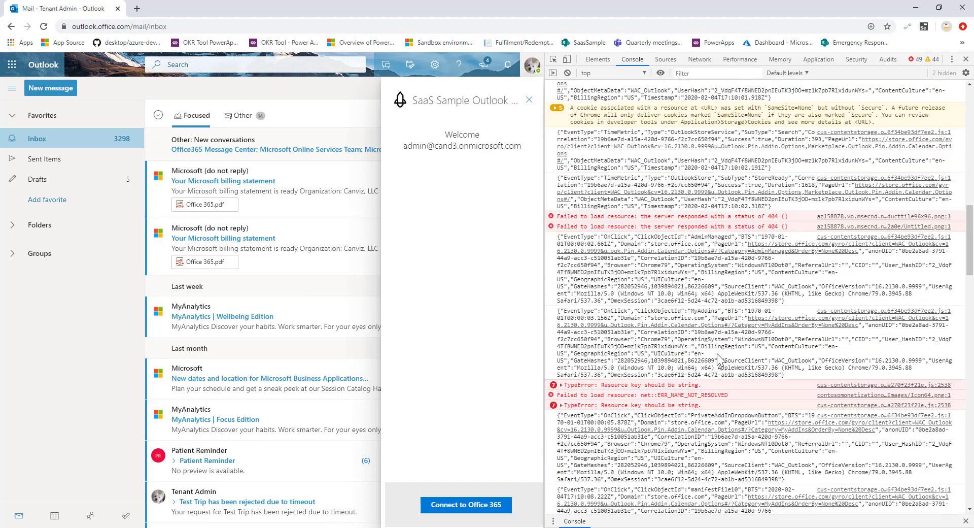
{"action": "scroll", "coordinate": [874, 144], "scroll_direction": "down", "scroll_amount": 1}
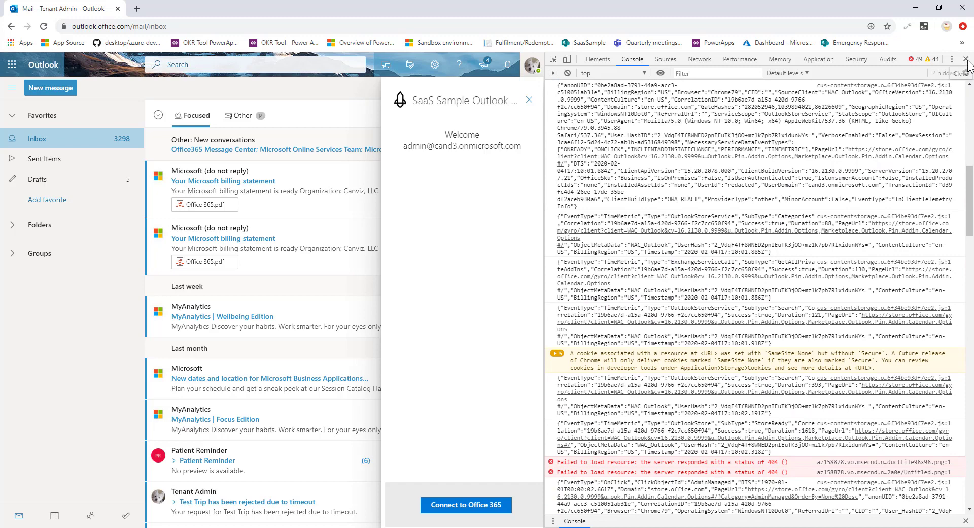
{"action": "left_click", "coordinate": [966, 59]}
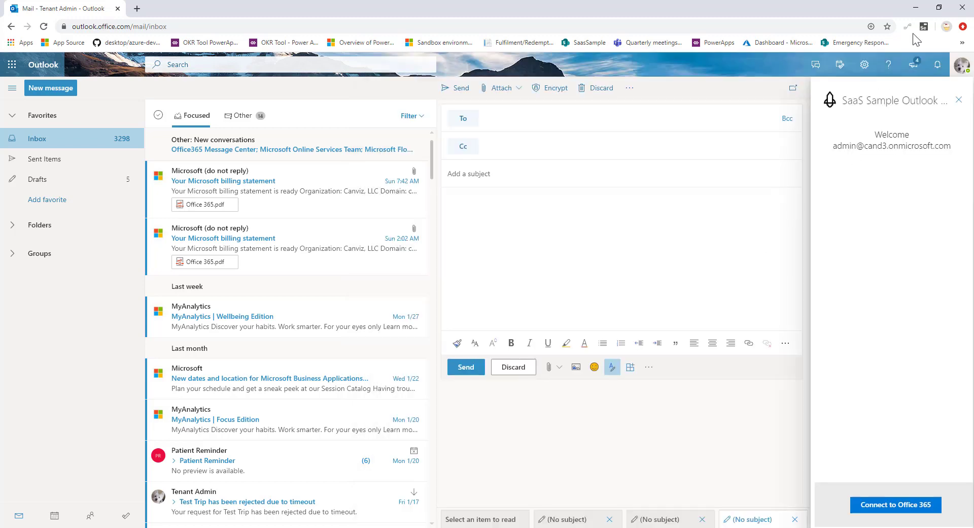
{"action": "left_click", "coordinate": [916, 8]}
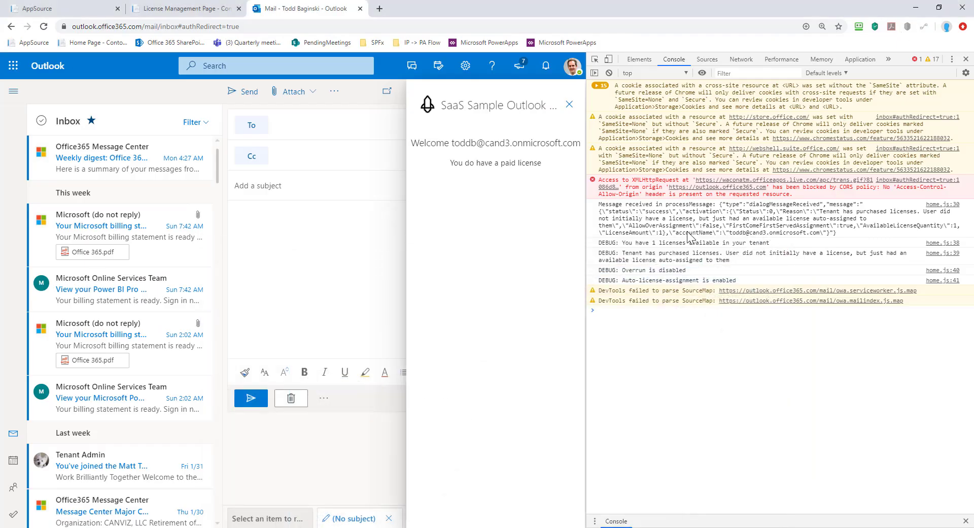
{"action": "left_click", "coordinate": [966, 59]}
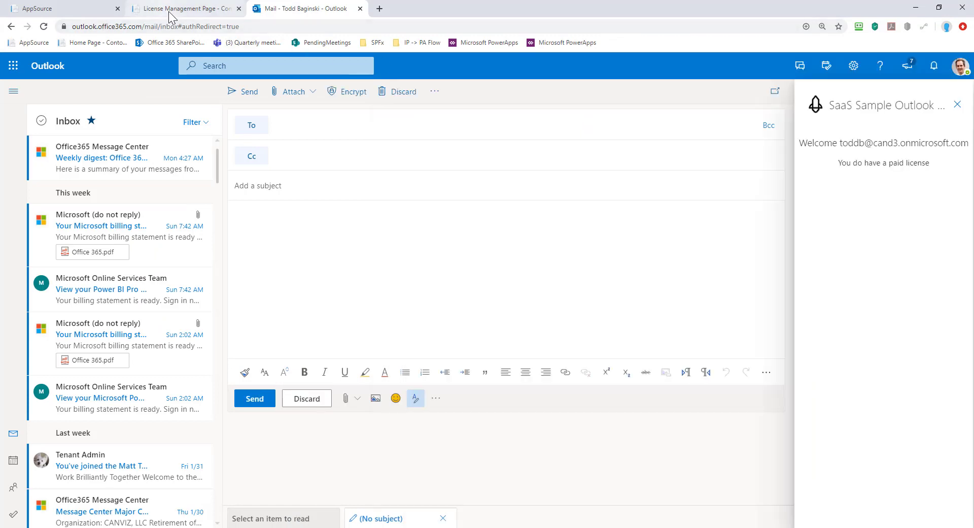
{"action": "left_click", "coordinate": [170, 13]}
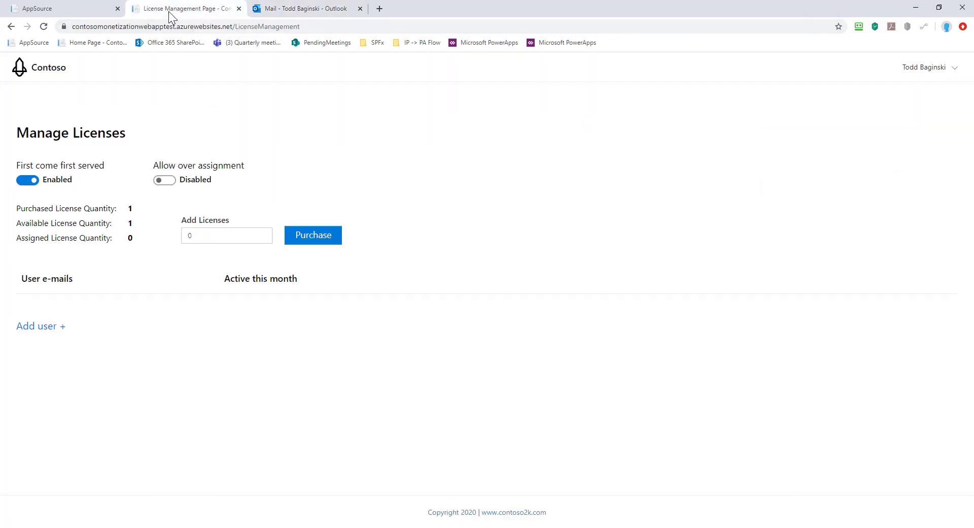
Enable Allow over assignment and refresh the page to update license counts.
{"action": "left_click", "coordinate": [167, 181]}
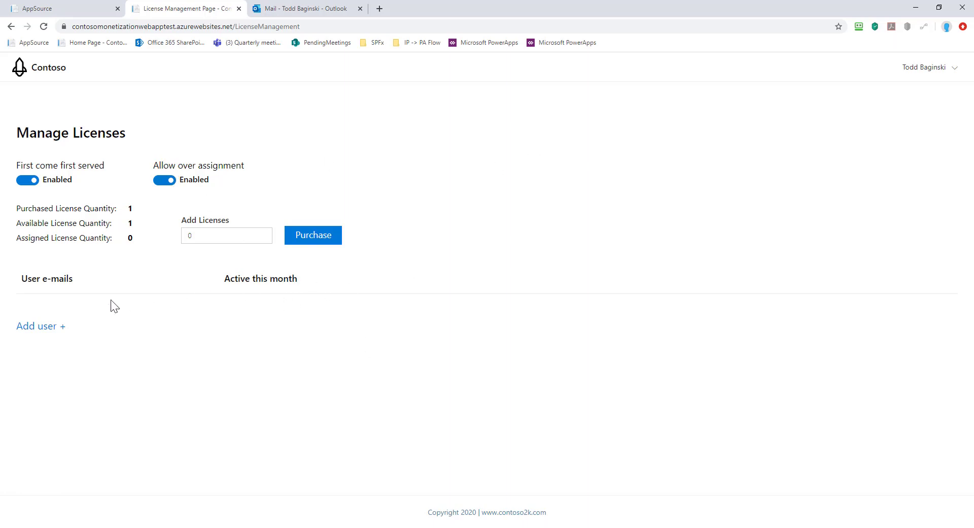
{"action": "left_click", "coordinate": [38, 326]}
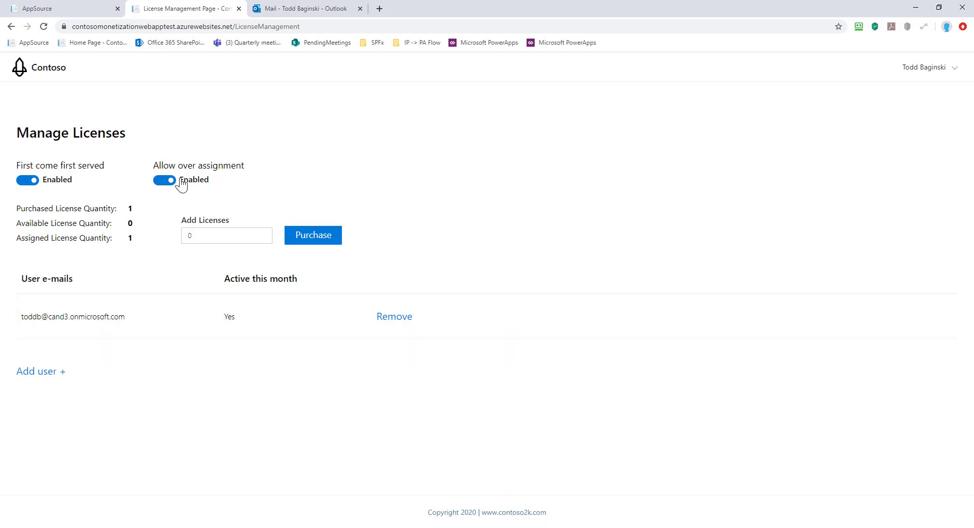
Reopen the SaaS Sample Outlook Addin in the admin mailbox and reconnect with the admin account.
{"action": "left_click", "coordinate": [306, 8]}
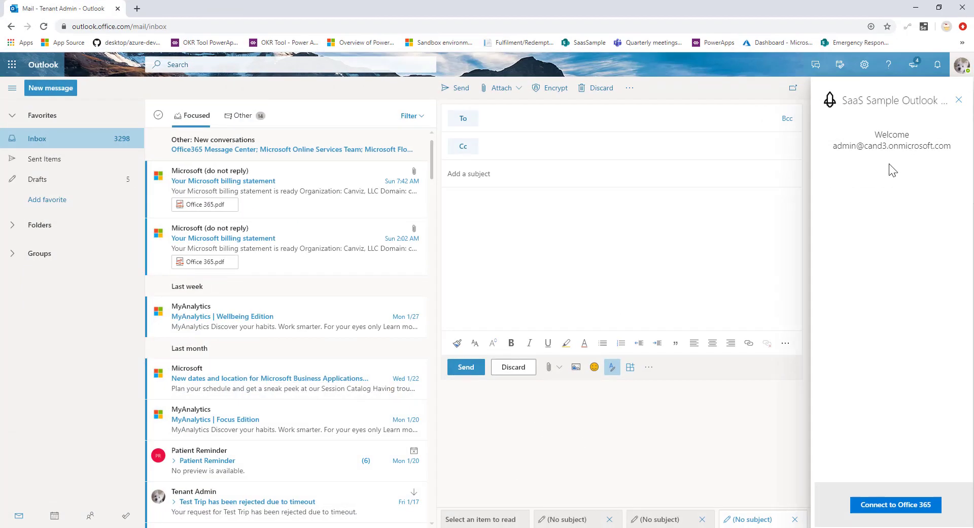
{"action": "left_click", "coordinate": [959, 99]}
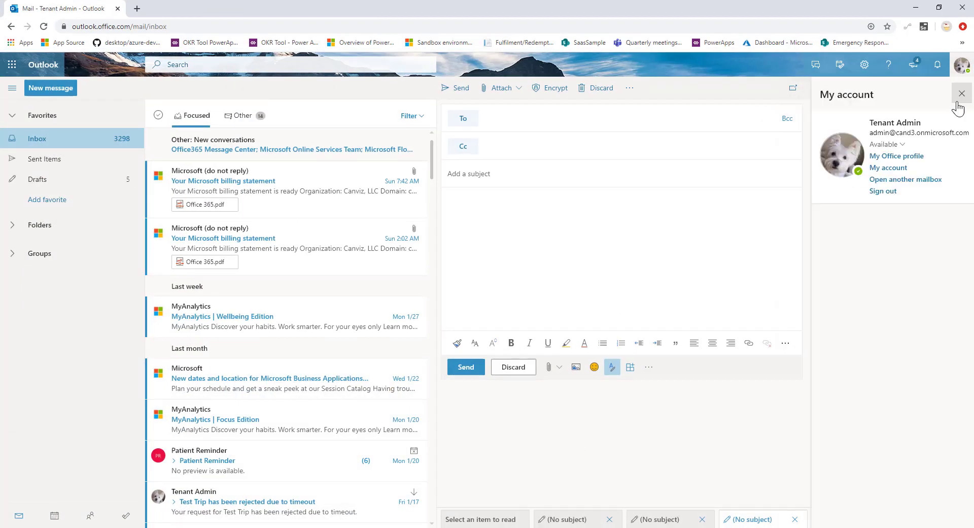
{"action": "left_click", "coordinate": [649, 367]}
{"action": "left_click", "coordinate": [696, 315]}
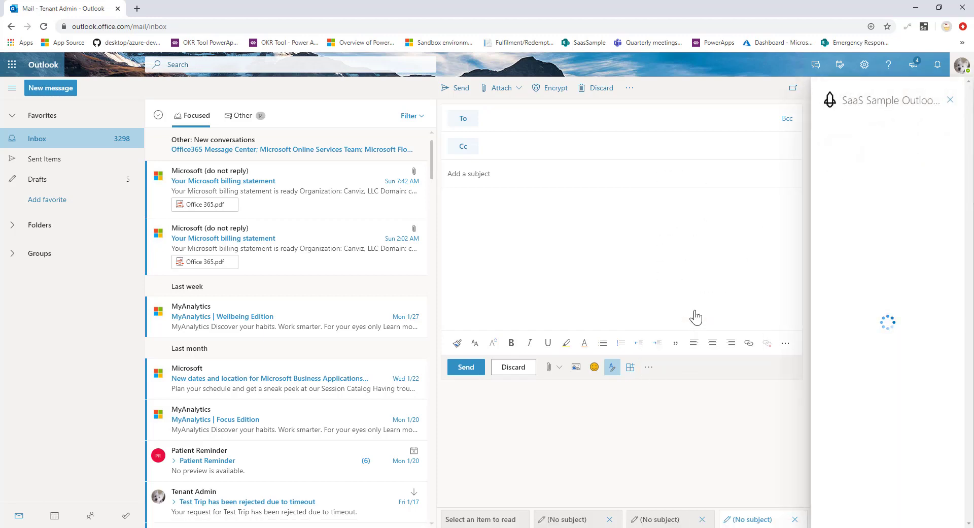
{"action": "left_click", "coordinate": [886, 505]}
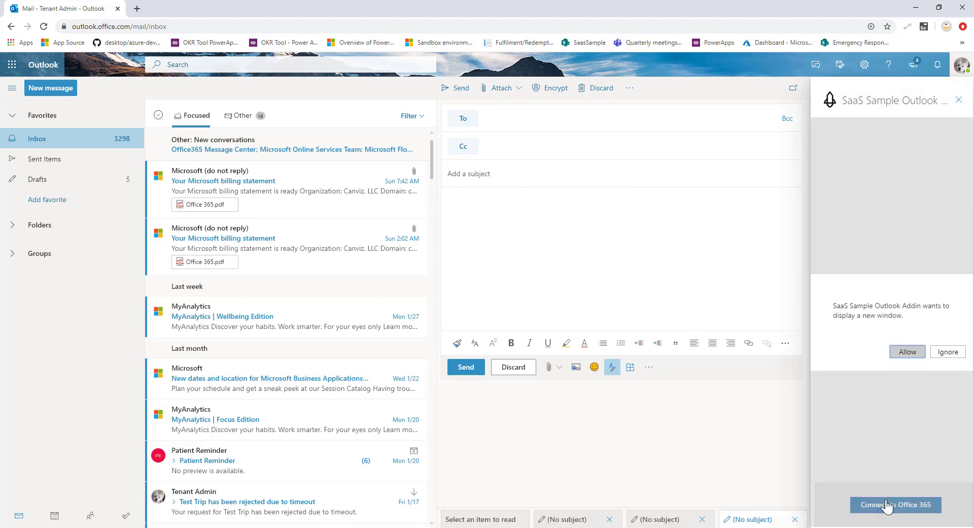
{"action": "left_click", "coordinate": [908, 351]}
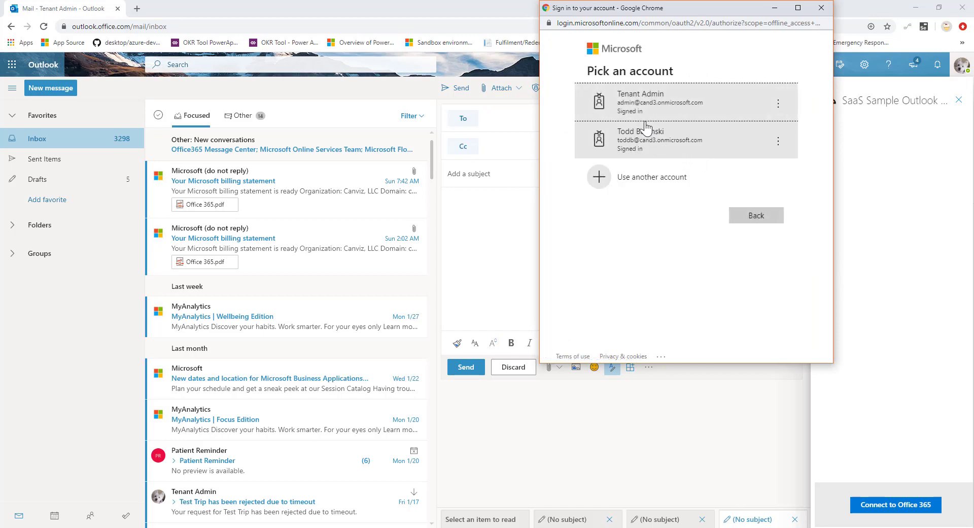
{"action": "left_click", "coordinate": [627, 105]}
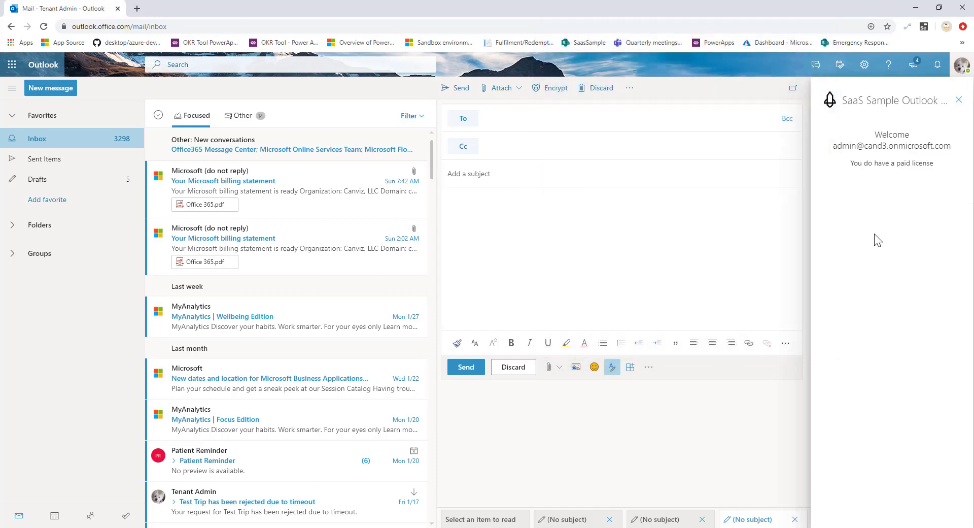
{"action": "key", "text": "F12"}
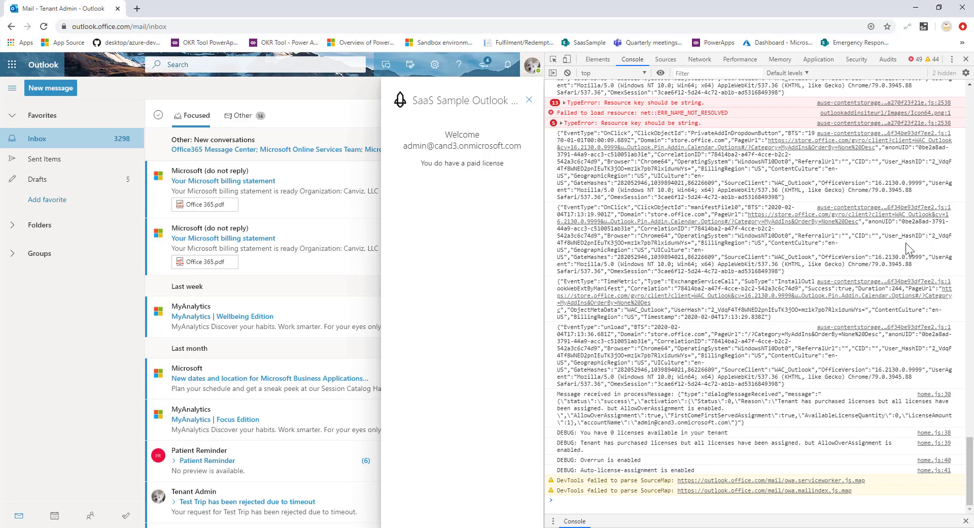
{"action": "left_click", "coordinate": [966, 59]}
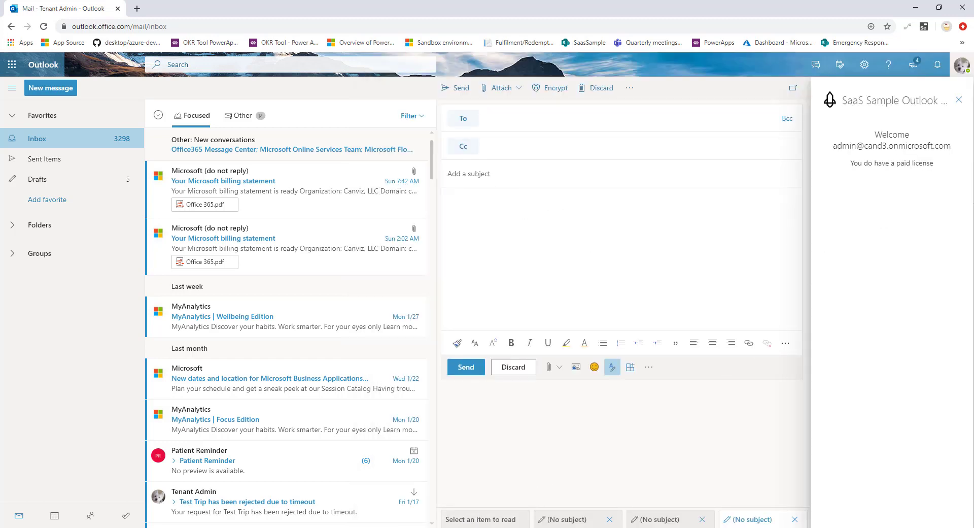
Reload Manage Licenses and check the Assigned and Purchased License Quantity of 1.
{"action": "left_click", "coordinate": [457, 487]}
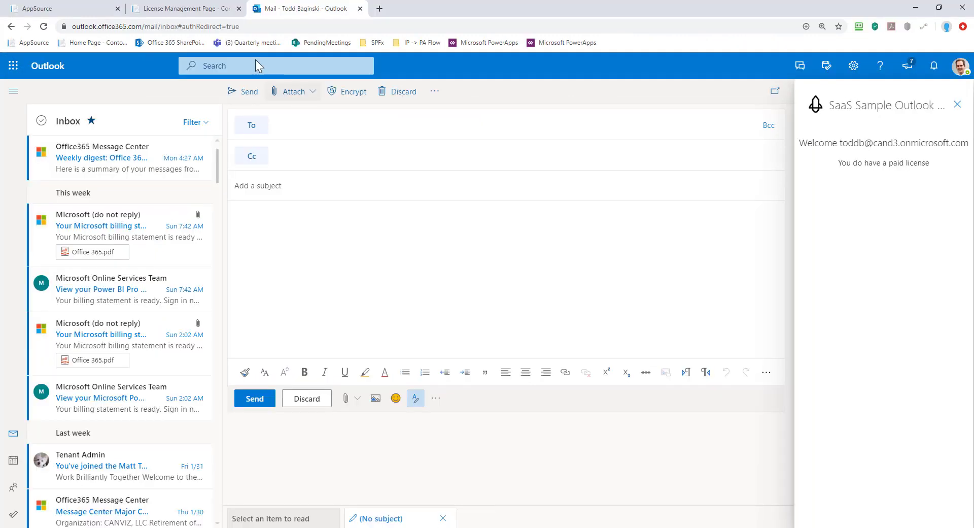
{"action": "left_click", "coordinate": [188, 8]}
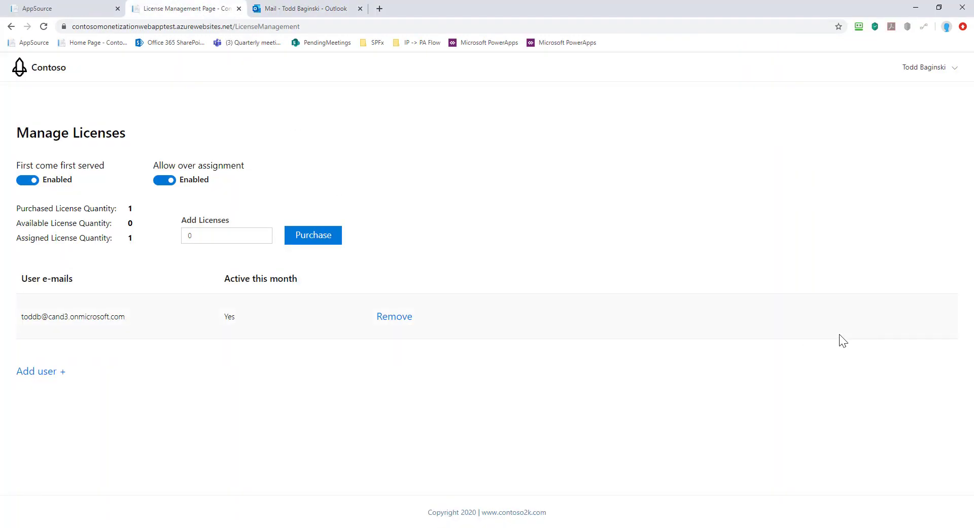
{"action": "key", "text": "F5"}
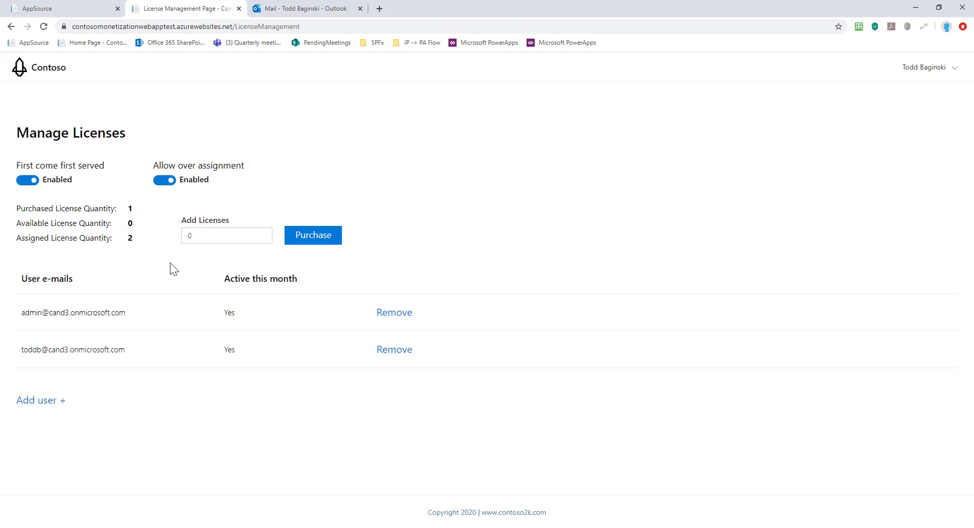
{"action": "left_click_drag", "start_coordinate": [40, 248], "coordinate": [88, 232]}
{"action": "left_click", "coordinate": [96, 236]}
{"action": "left_click_drag", "start_coordinate": [32, 208], "coordinate": [138, 218]}
{"action": "left_click", "coordinate": [137, 218]}
Set Add Licenses to 1 and purchase the extra license.
{"action": "left_click_drag", "start_coordinate": [200, 233], "coordinate": [171, 227]}
{"action": "type", "text": "1"}
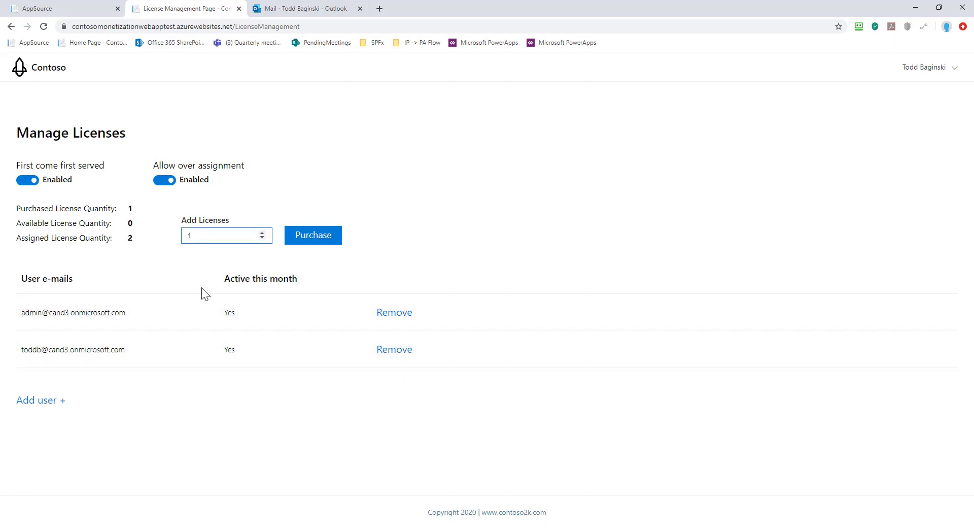
{"action": "left_click", "coordinate": [314, 239]}
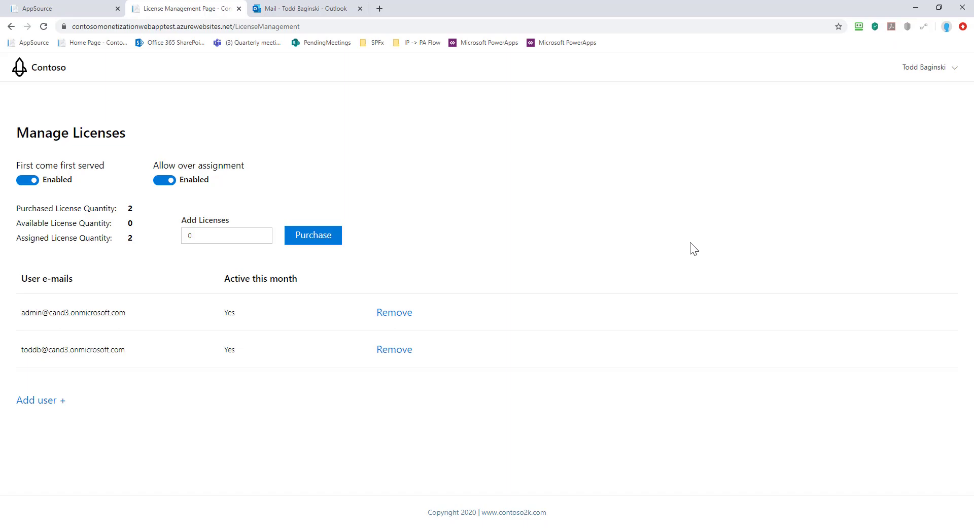
{"action": "left_click", "coordinate": [331, 12]}
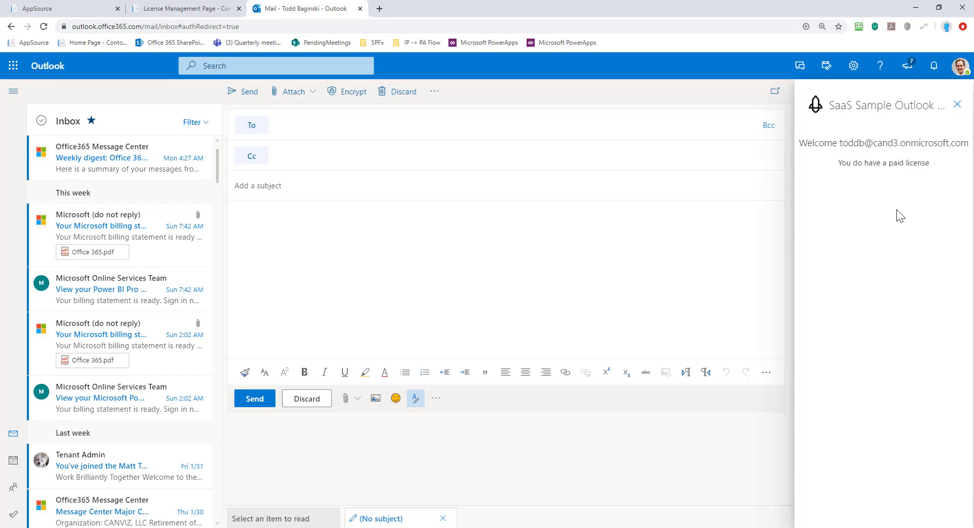
Open the developer console to view the user's add-in log in Outlook.
{"action": "key", "text": "F12"}
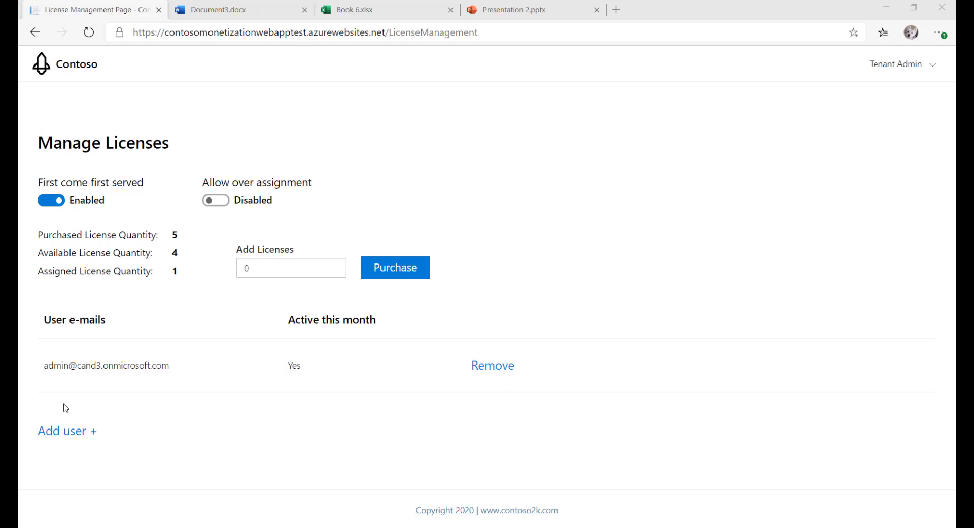
Connect the SaaS Sample Word Addin in Document3.docx with the administrator account.
{"action": "left_click", "coordinate": [241, 14]}
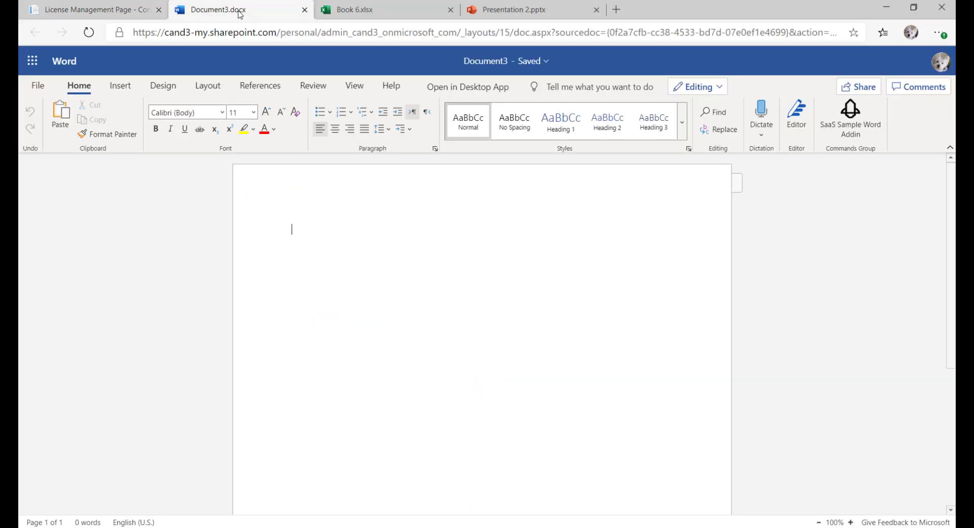
{"action": "left_click", "coordinate": [858, 131]}
{"action": "left_click", "coordinate": [836, 488]}
{"action": "left_click", "coordinate": [883, 384]}
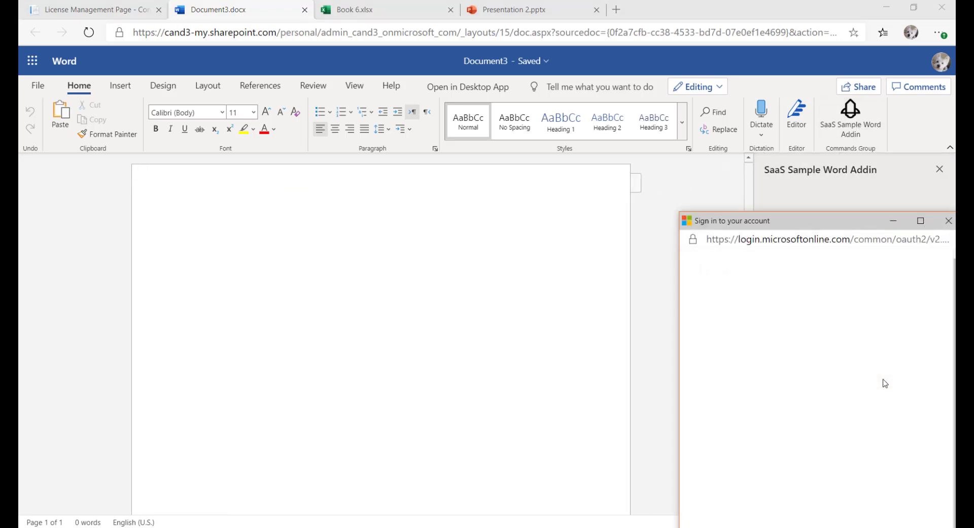
{"action": "left_click", "coordinate": [800, 338]}
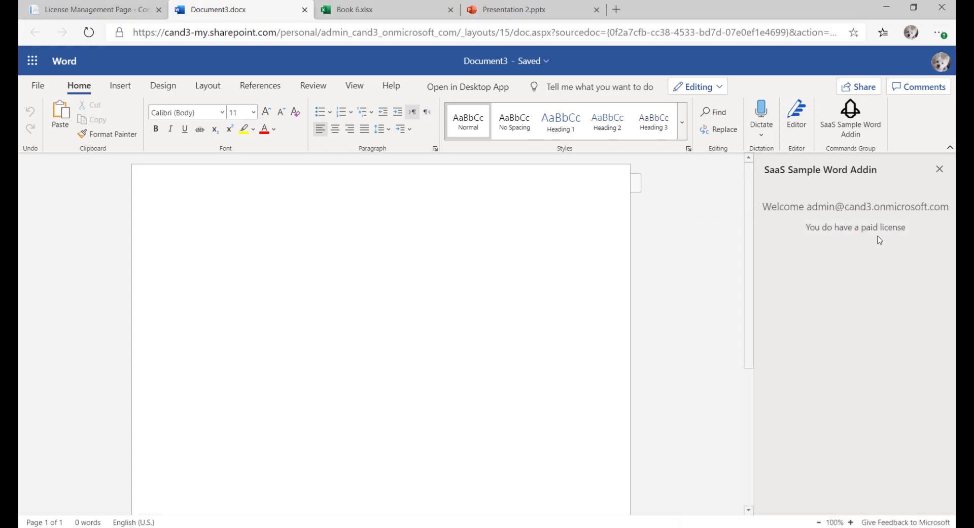
Connect the SaaS Sample Excel Addin in Book 6 with the administrator account.
{"action": "left_click", "coordinate": [355, 10]}
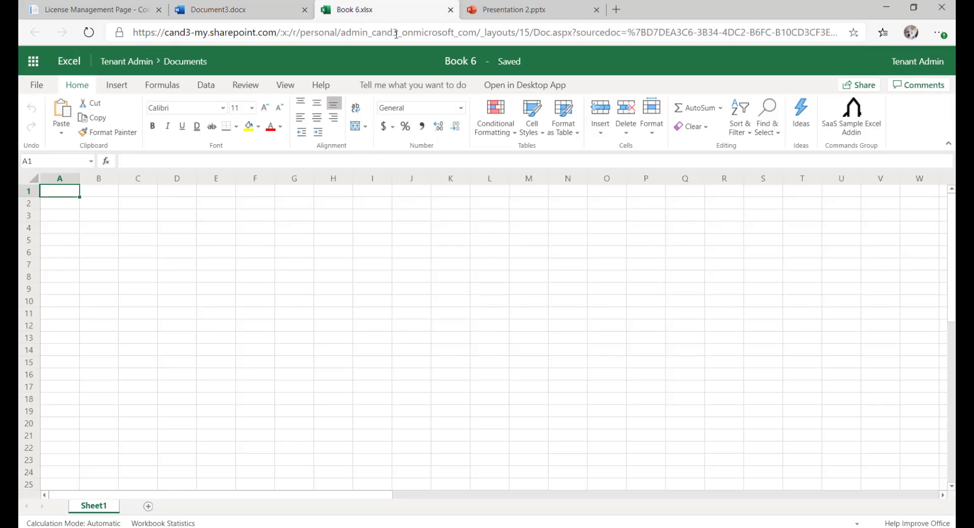
{"action": "left_click", "coordinate": [852, 117]}
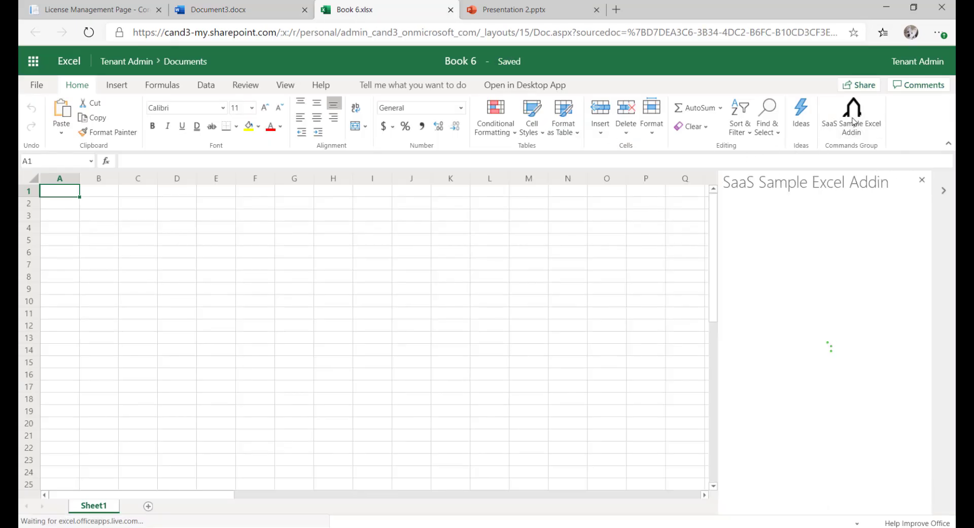
{"action": "left_click", "coordinate": [817, 480]}
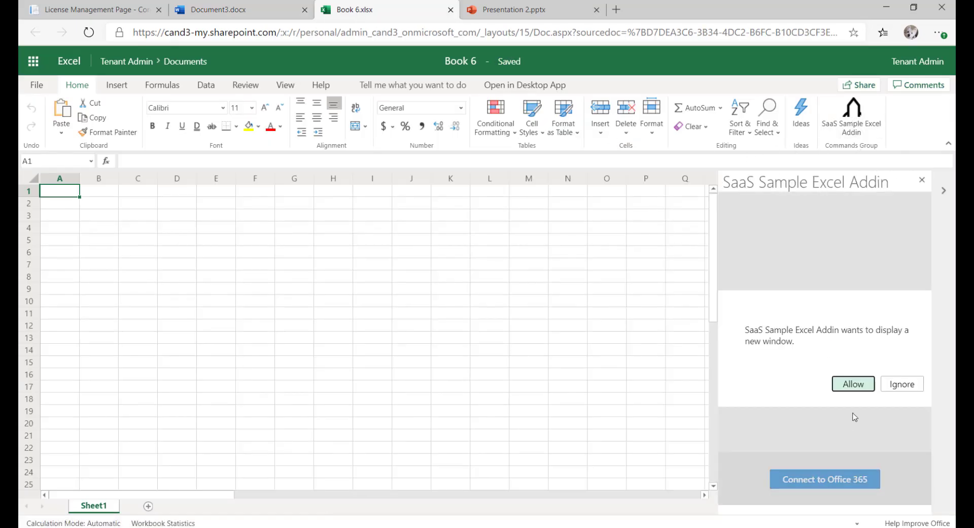
{"action": "left_click", "coordinate": [854, 384]}
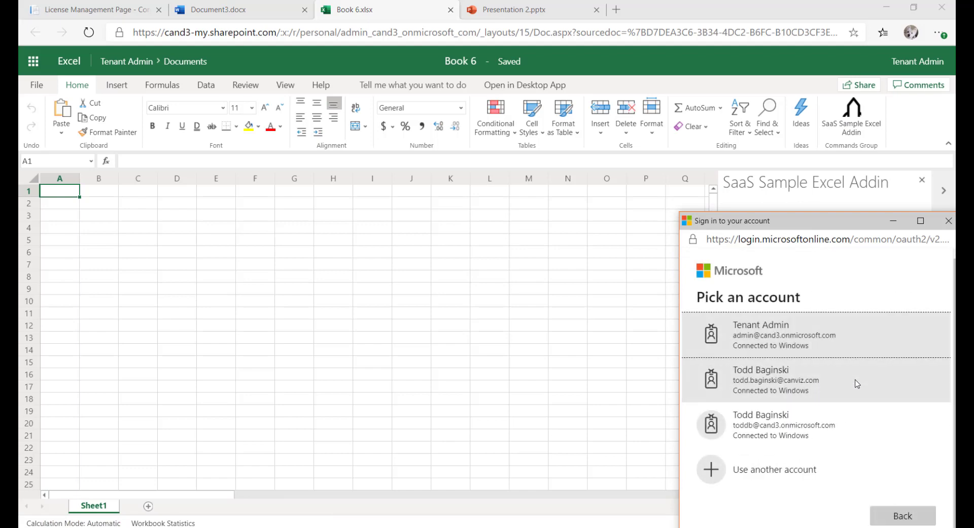
{"action": "left_click", "coordinate": [799, 350]}
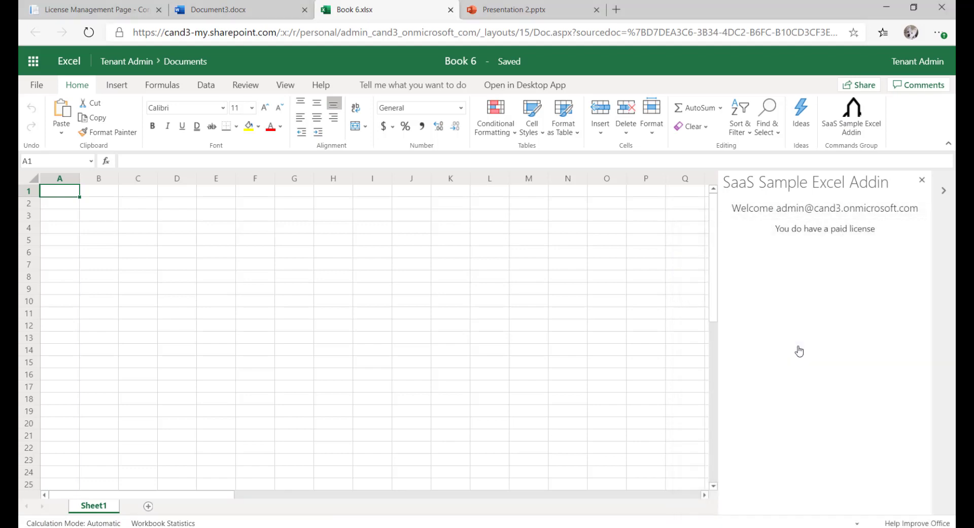
Connect the SaaS Sample PowerPoint Addin in Presentation 2 with the administrator account.
{"action": "left_click", "coordinate": [508, 11]}
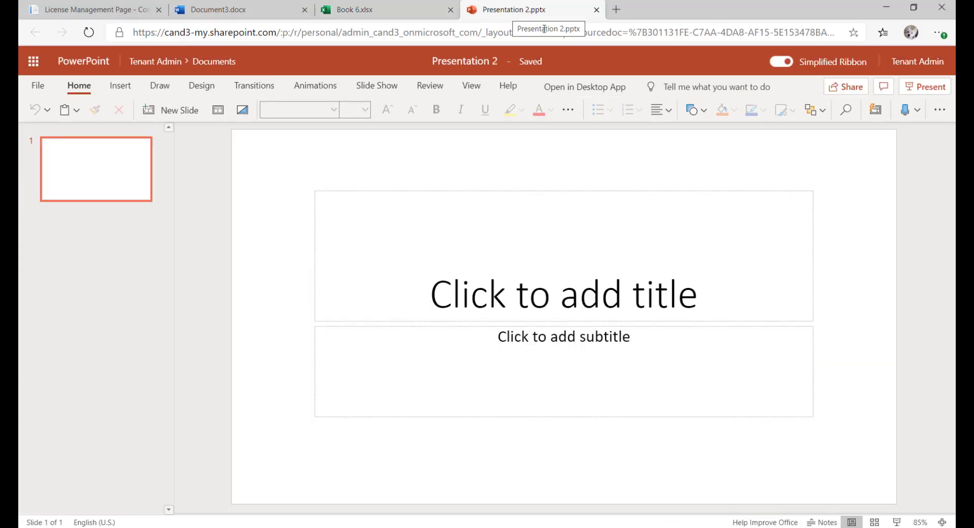
{"action": "left_click", "coordinate": [939, 110]}
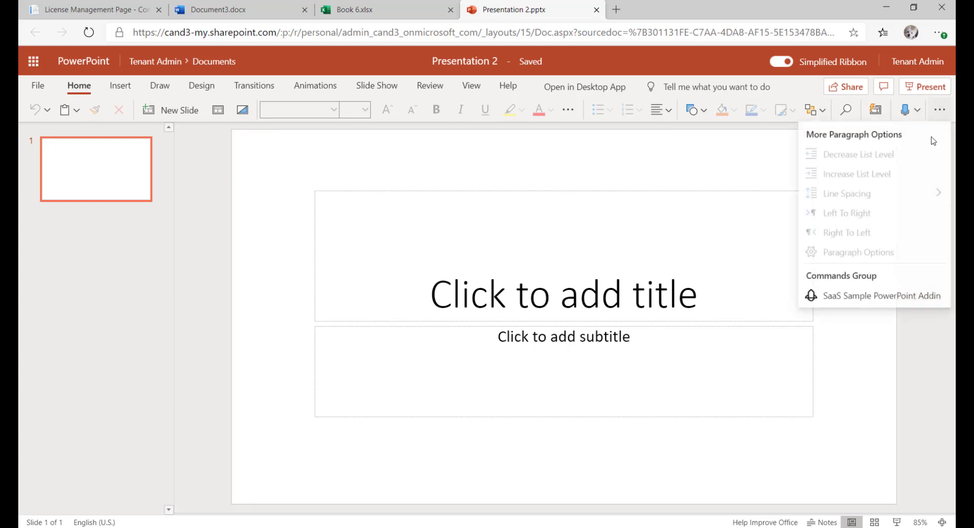
{"action": "left_click", "coordinate": [899, 293]}
{"action": "left_click", "coordinate": [879, 482]}
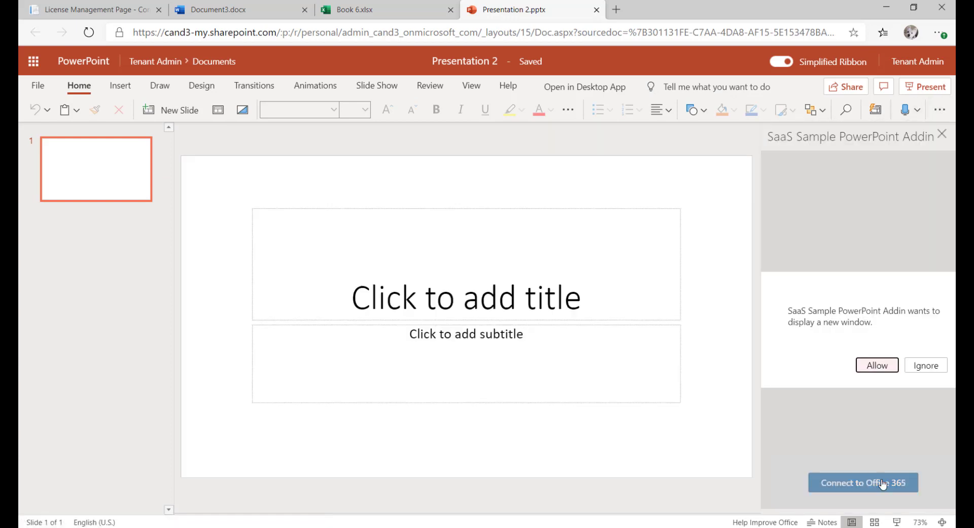
{"action": "left_click", "coordinate": [890, 370]}
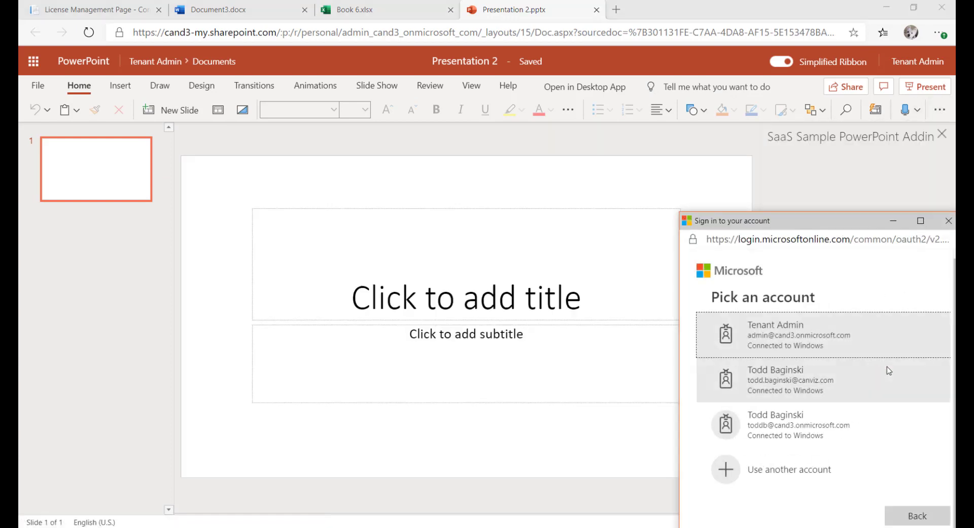
{"action": "left_click", "coordinate": [729, 336]}
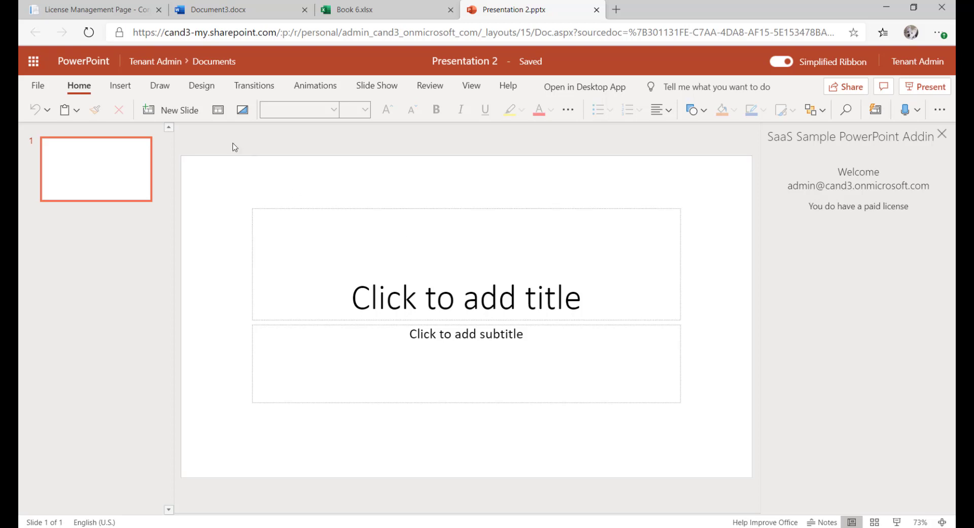
Disable first come first served and remove the administrator's license, leaving 0 assigned.
{"action": "left_click", "coordinate": [91, 11]}
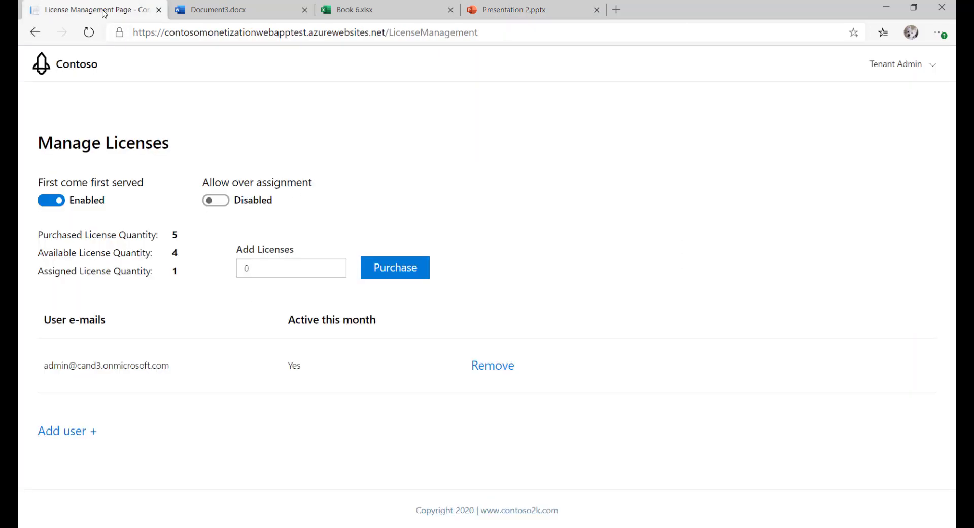
{"action": "left_click", "coordinate": [44, 205]}
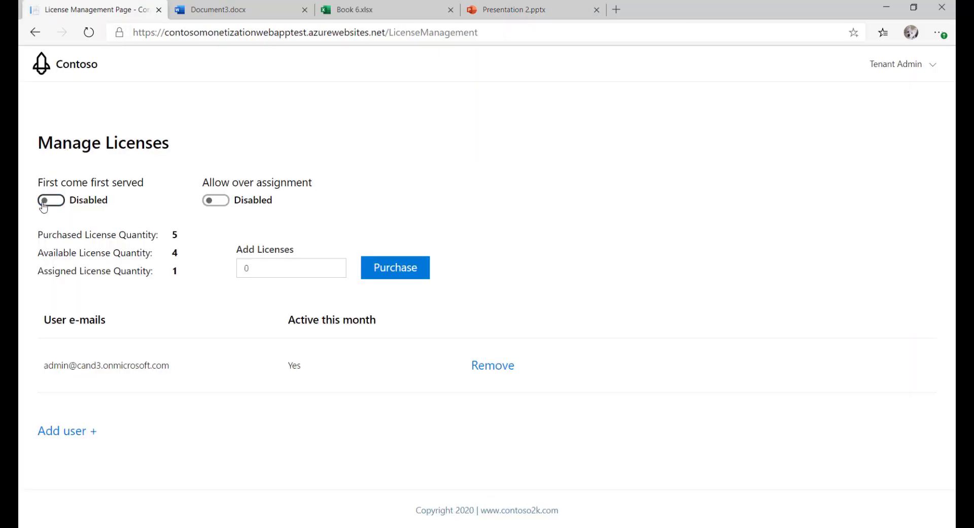
{"action": "left_click", "coordinate": [508, 369]}
{"action": "left_click", "coordinate": [744, 378]}
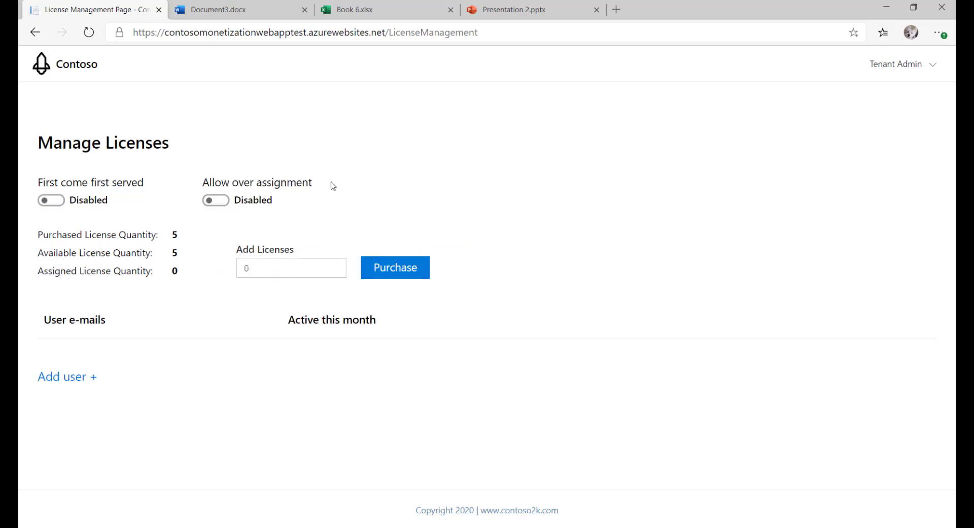
{"action": "left_click", "coordinate": [223, 10]}
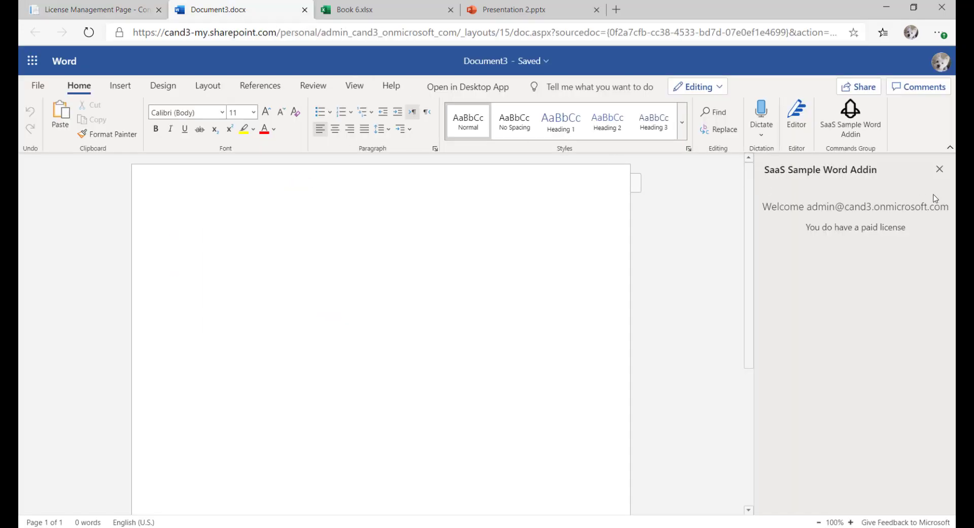
Reopen the SaaS Sample Word add-in and reconnect it to Office 365 as the Tenant Admin.
{"action": "left_click", "coordinate": [940, 169]}
{"action": "left_click", "coordinate": [852, 122]}
{"action": "left_click", "coordinate": [859, 488]}
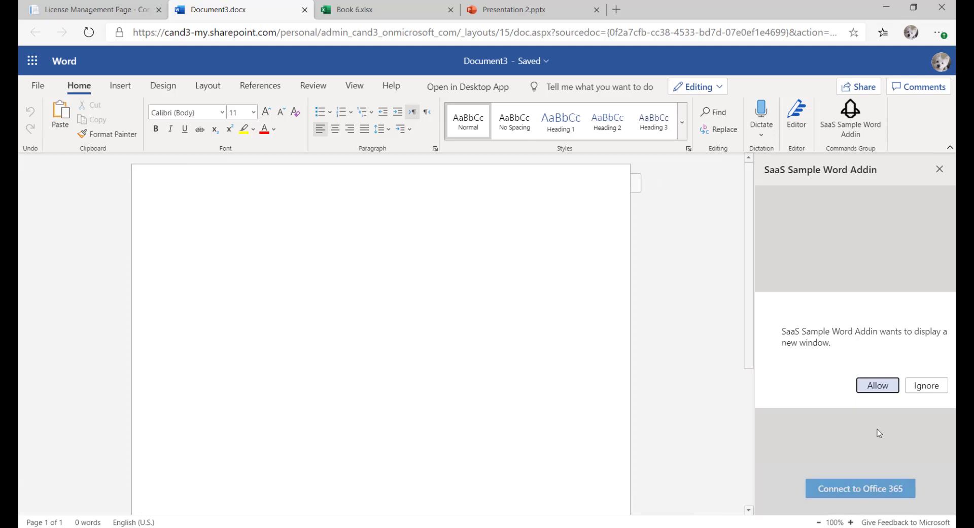
{"action": "left_click", "coordinate": [889, 387]}
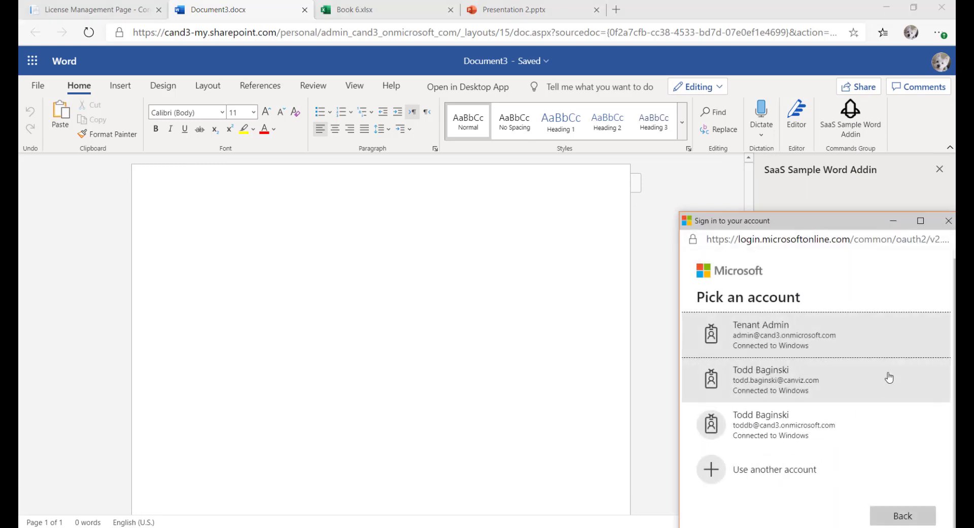
{"action": "left_click", "coordinate": [768, 335]}
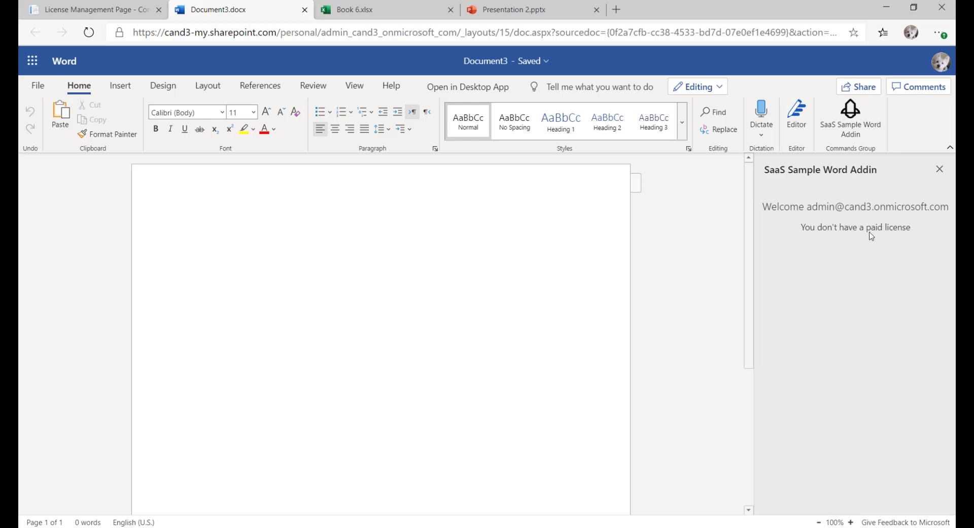
Reopen the SaaS Sample Excel add-in in Book 6 and reconnect as the Tenant Admin.
{"action": "left_click", "coordinate": [337, 12]}
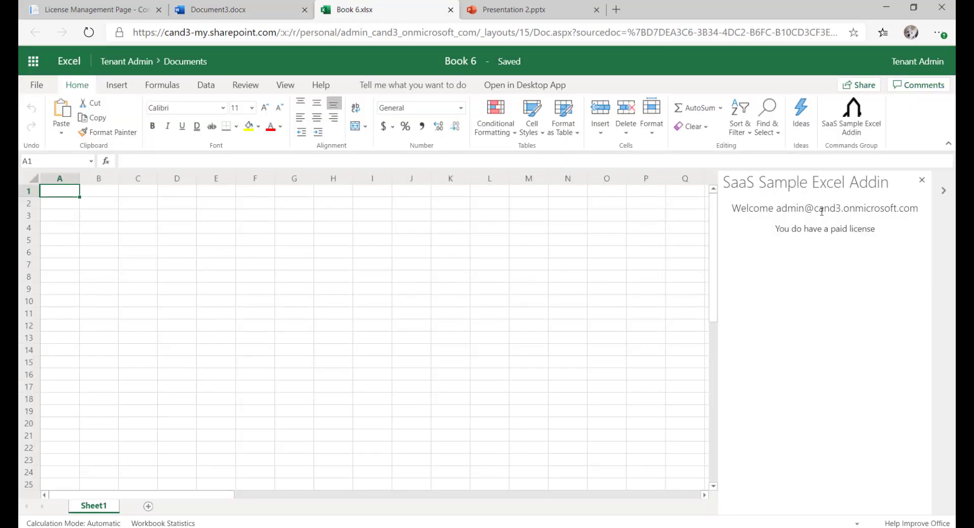
{"action": "left_click", "coordinate": [921, 180]}
{"action": "left_click", "coordinate": [865, 122]}
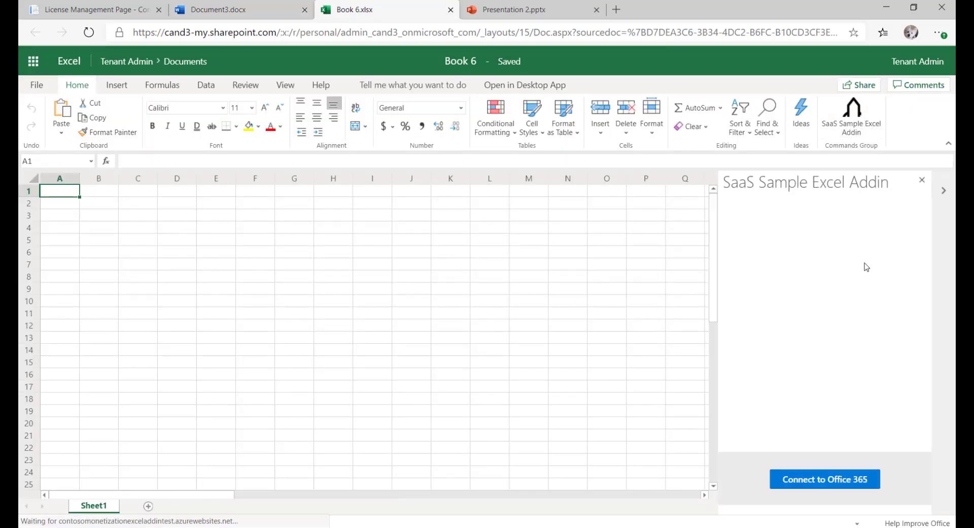
{"action": "left_click", "coordinate": [816, 481]}
{"action": "left_click", "coordinate": [851, 380]}
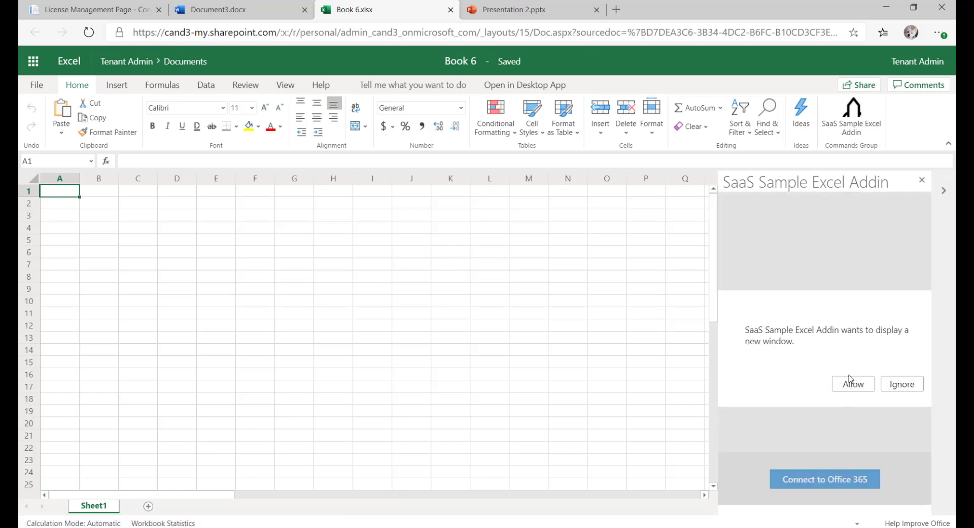
{"action": "left_click", "coordinate": [851, 379]}
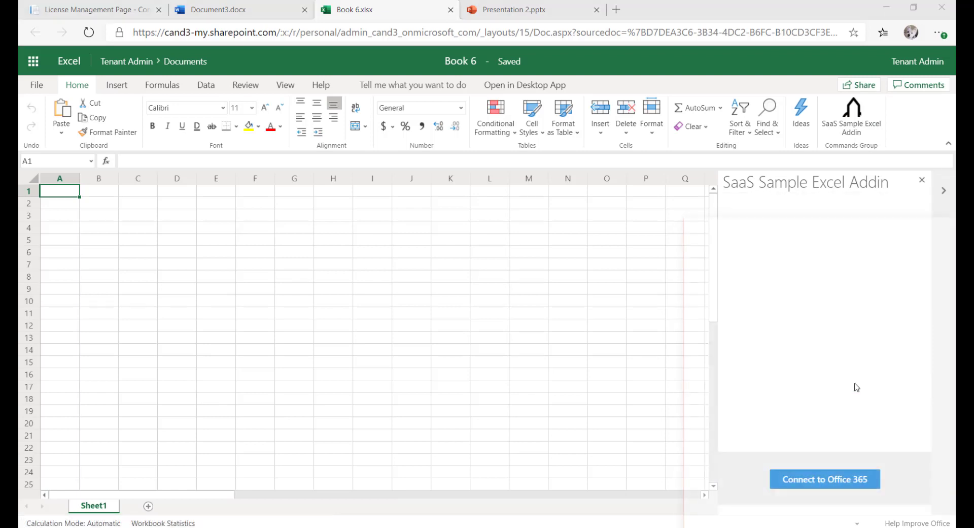
{"action": "left_click", "coordinate": [840, 343]}
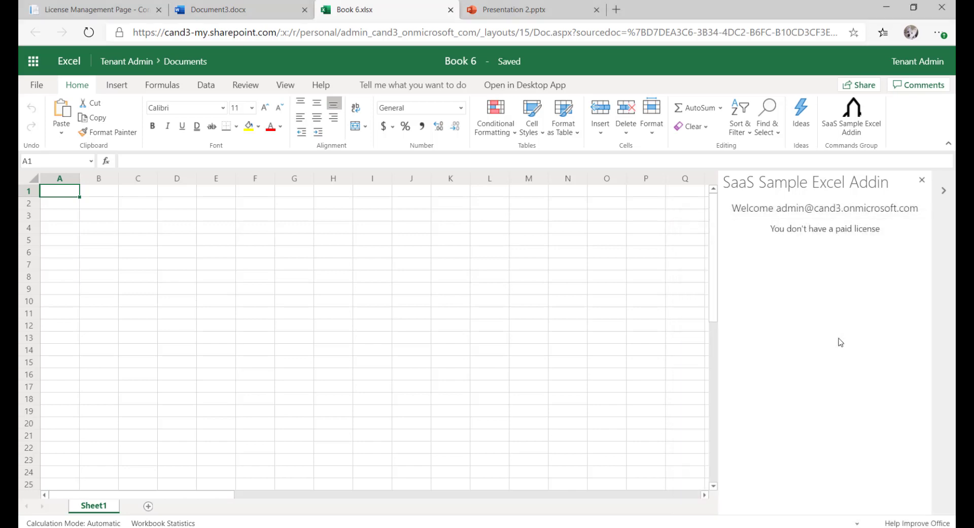
Reopen the SaaS Sample PowerPoint add-in in Presentation 2 and reconnect as the Tenant Admin.
{"action": "left_click", "coordinate": [527, 5]}
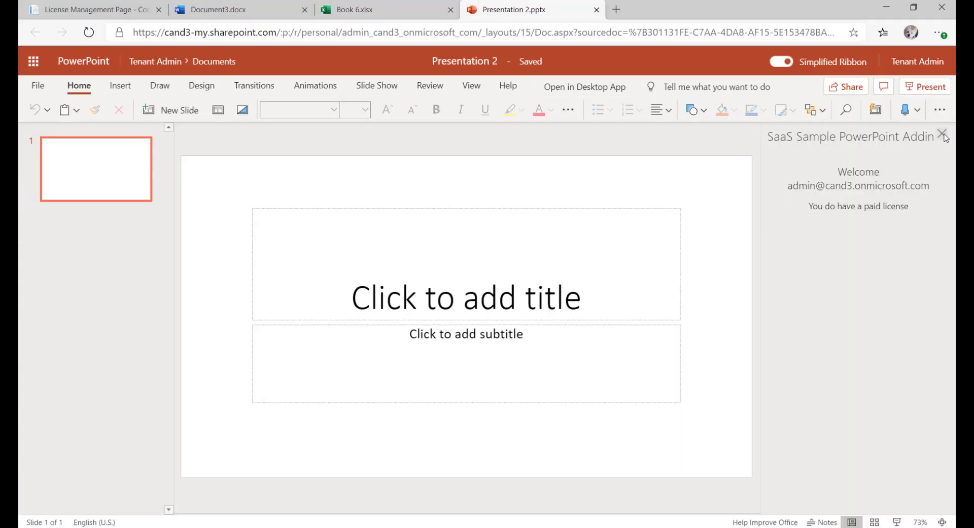
{"action": "left_click", "coordinate": [944, 136]}
{"action": "left_click", "coordinate": [940, 110]}
{"action": "left_click", "coordinate": [913, 295]}
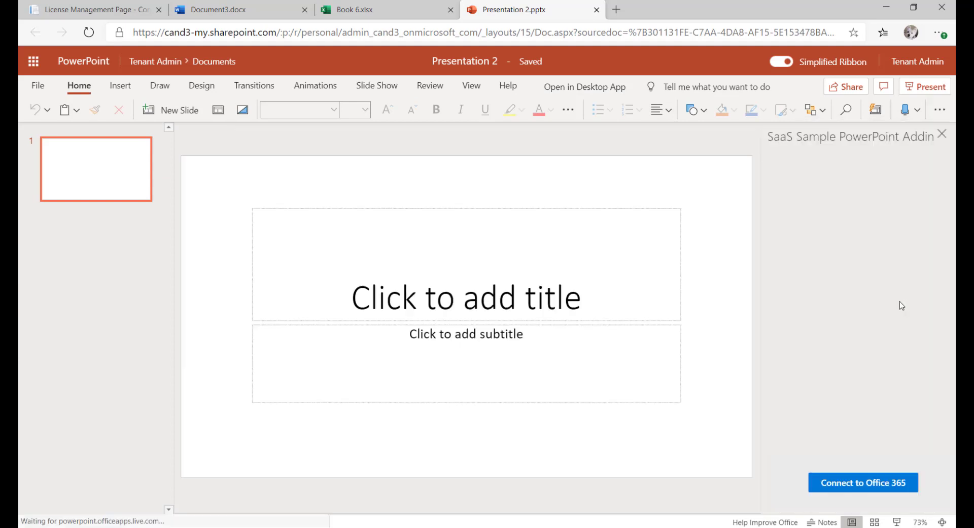
{"action": "left_click", "coordinate": [863, 483]}
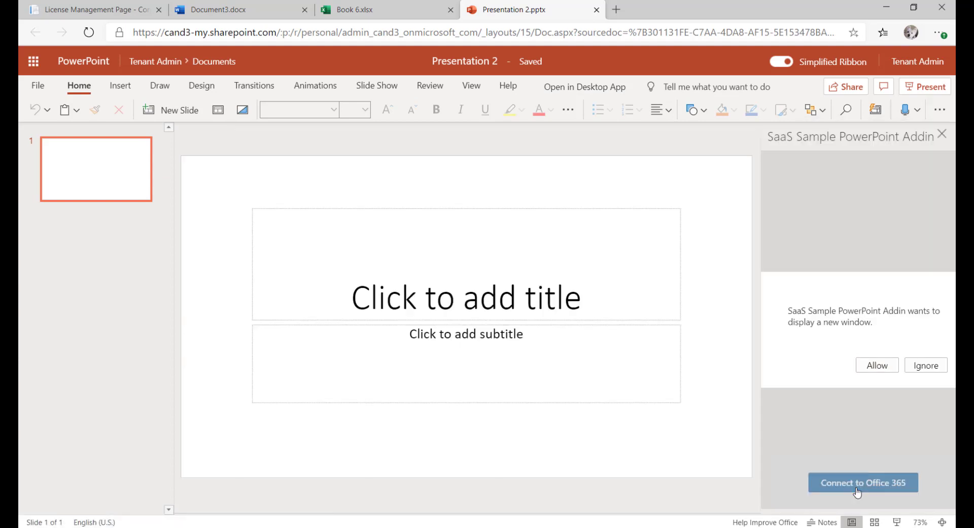
{"action": "left_click", "coordinate": [878, 365]}
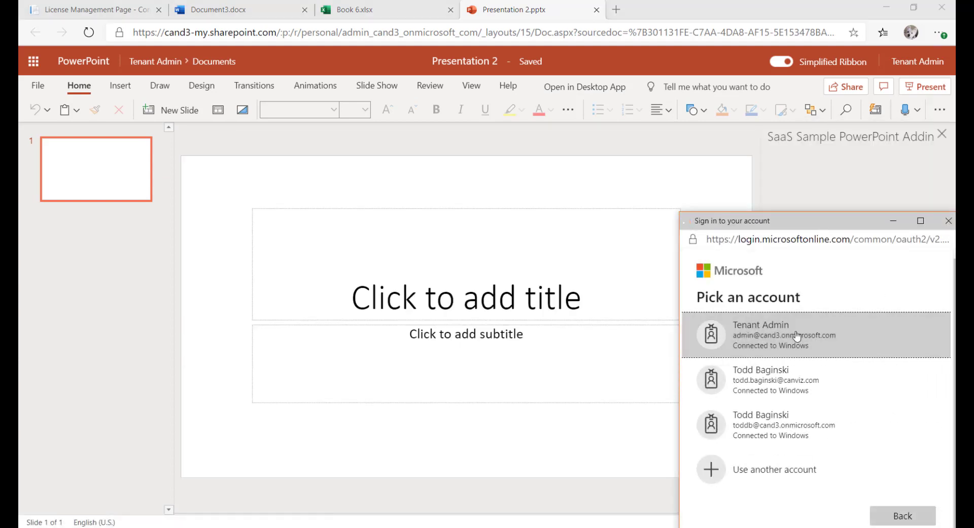
{"action": "left_click", "coordinate": [797, 335]}
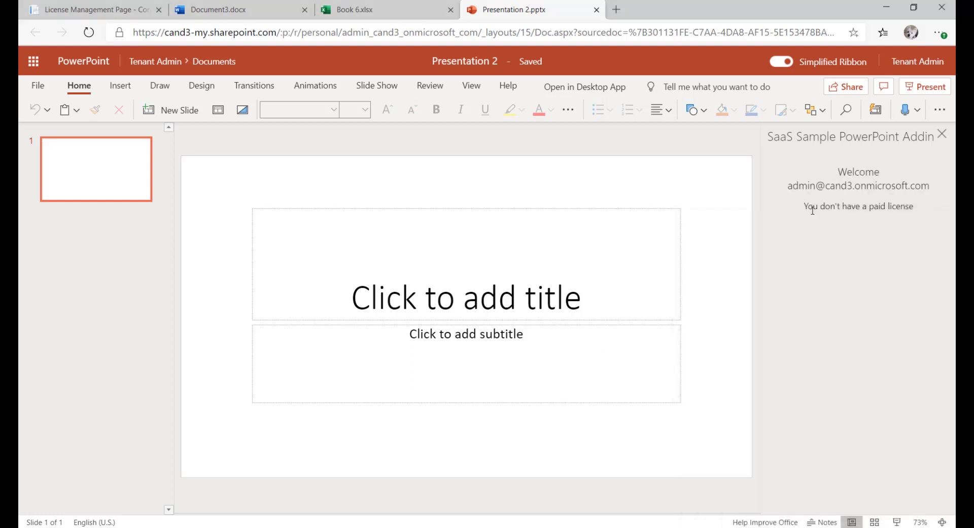